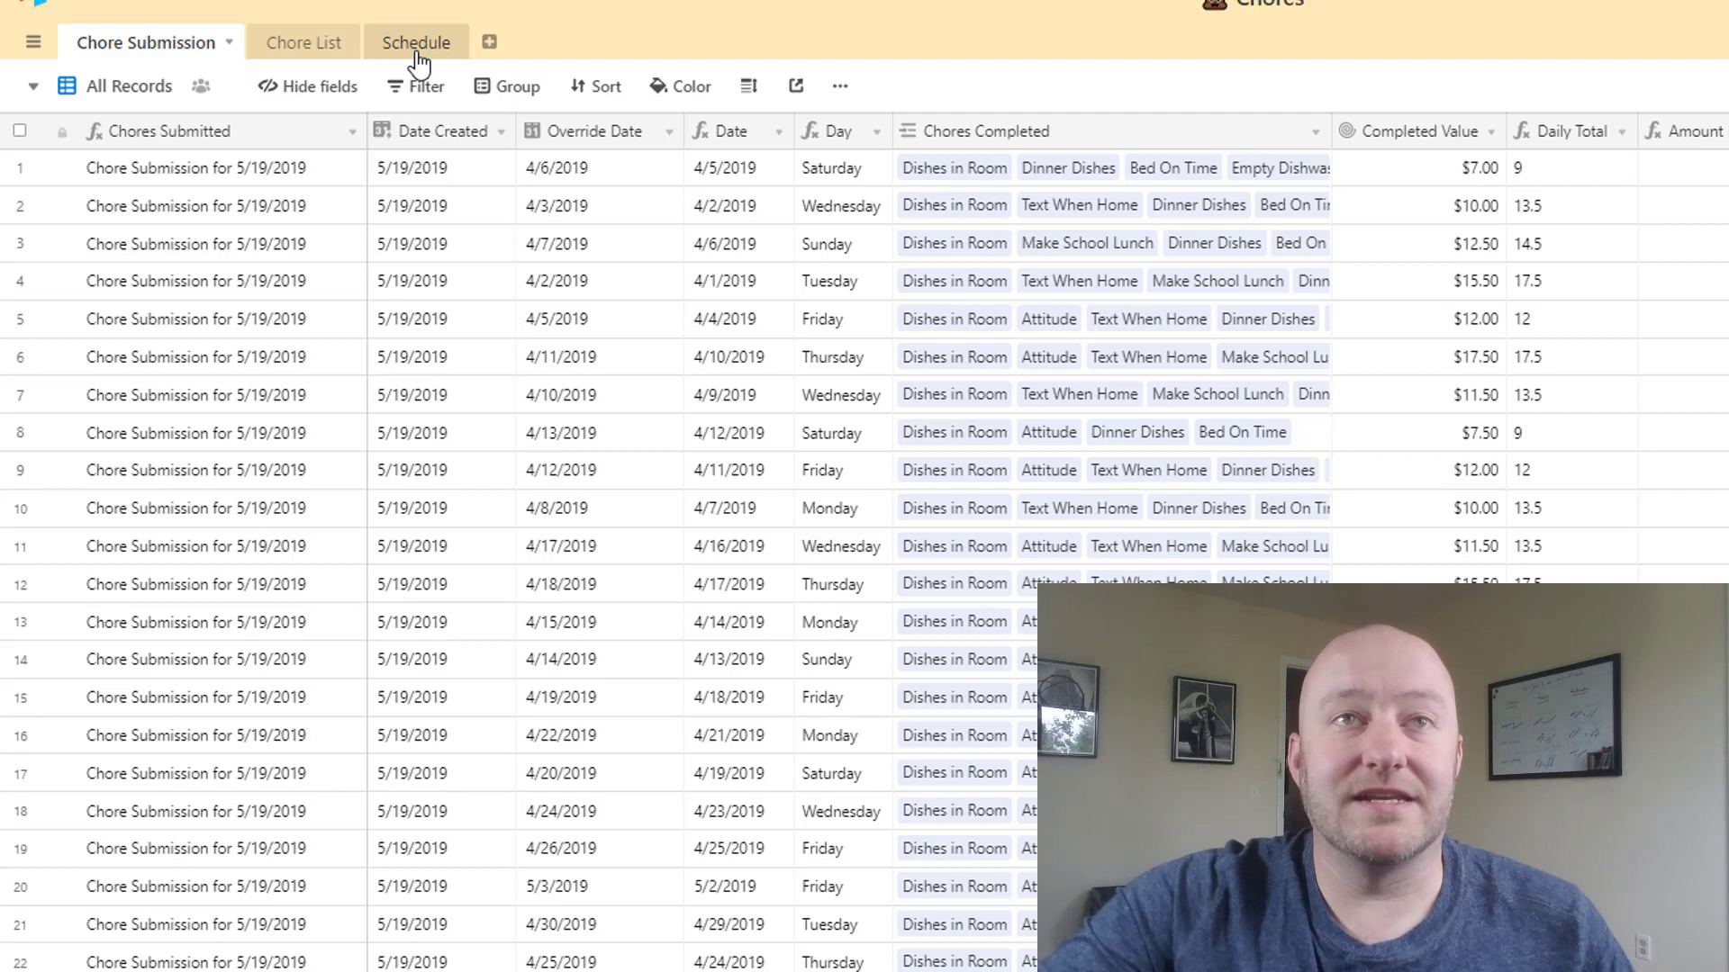
Step: Move from the Schedule table to the Chore List table and review chore names and rules
click(417, 56)
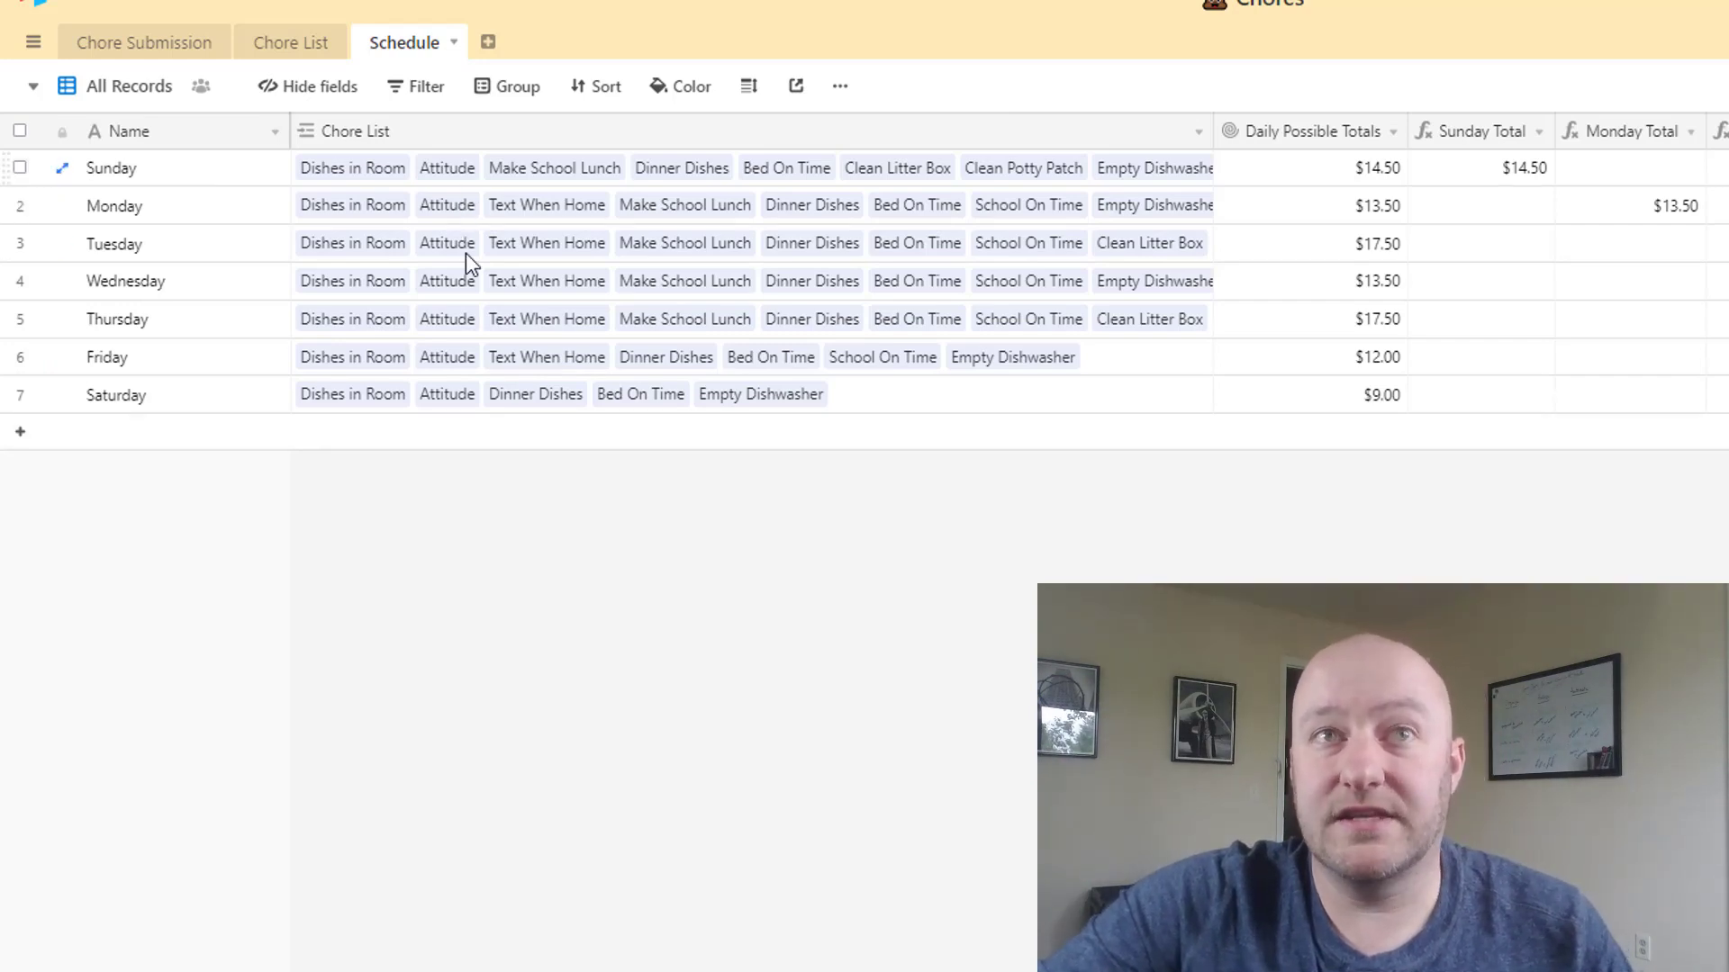
click(297, 50)
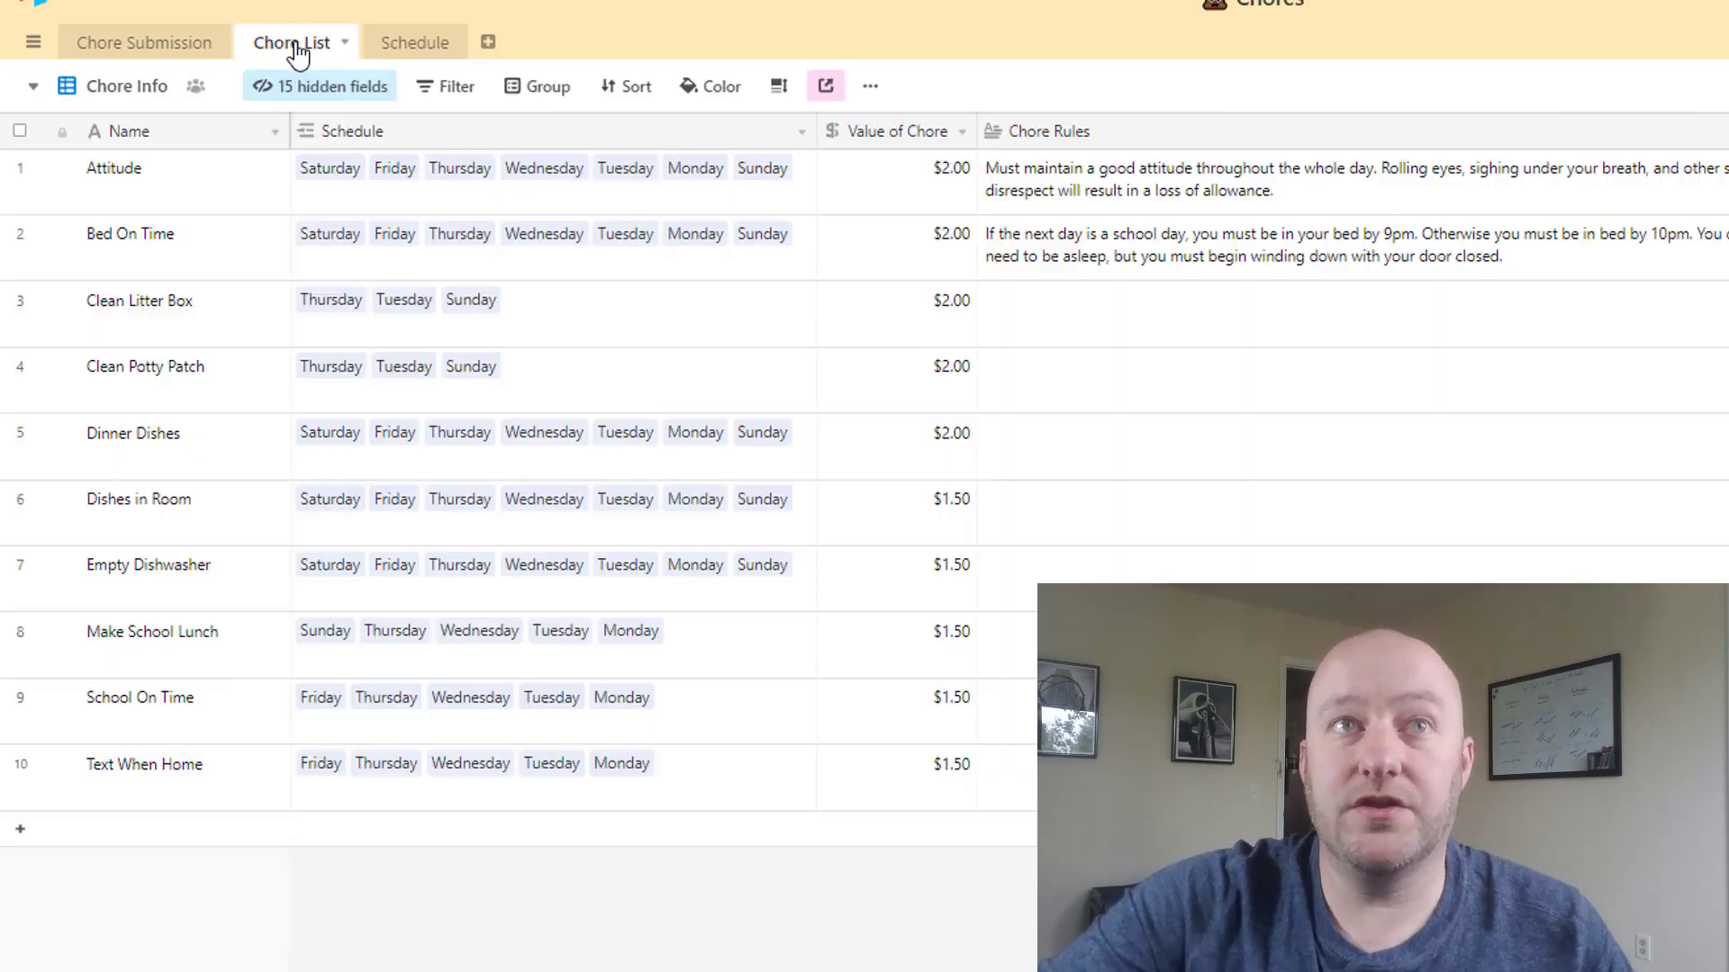
drag(245, 193, 211, 783)
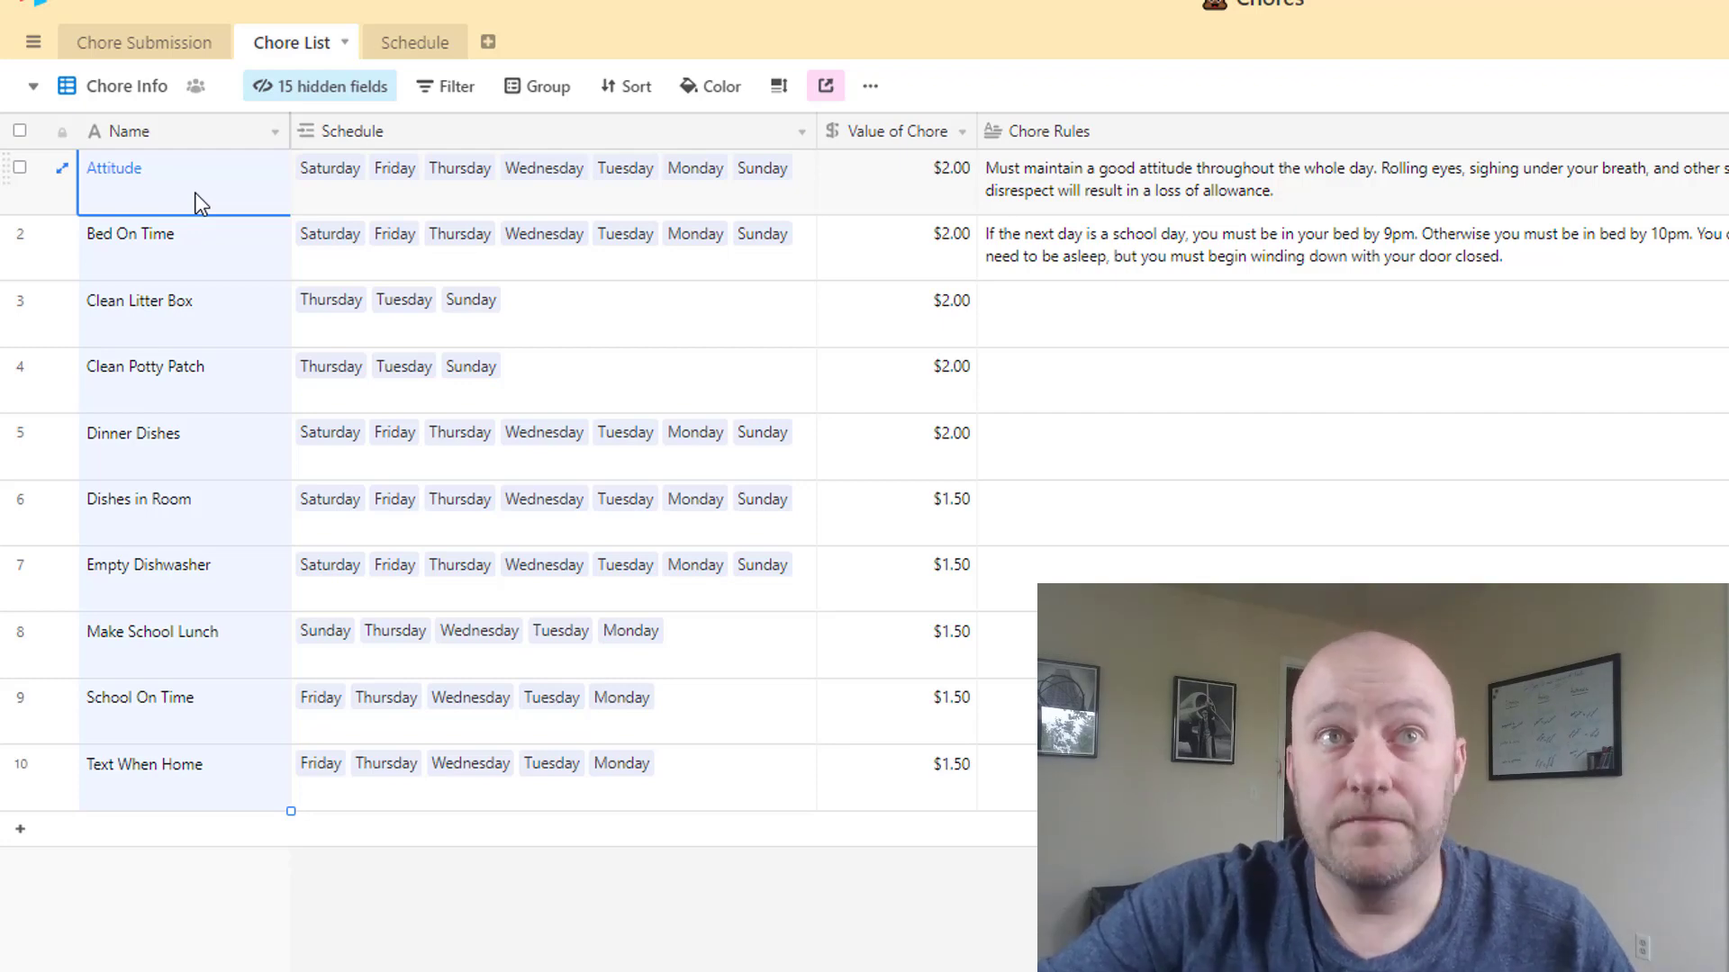
click(193, 323)
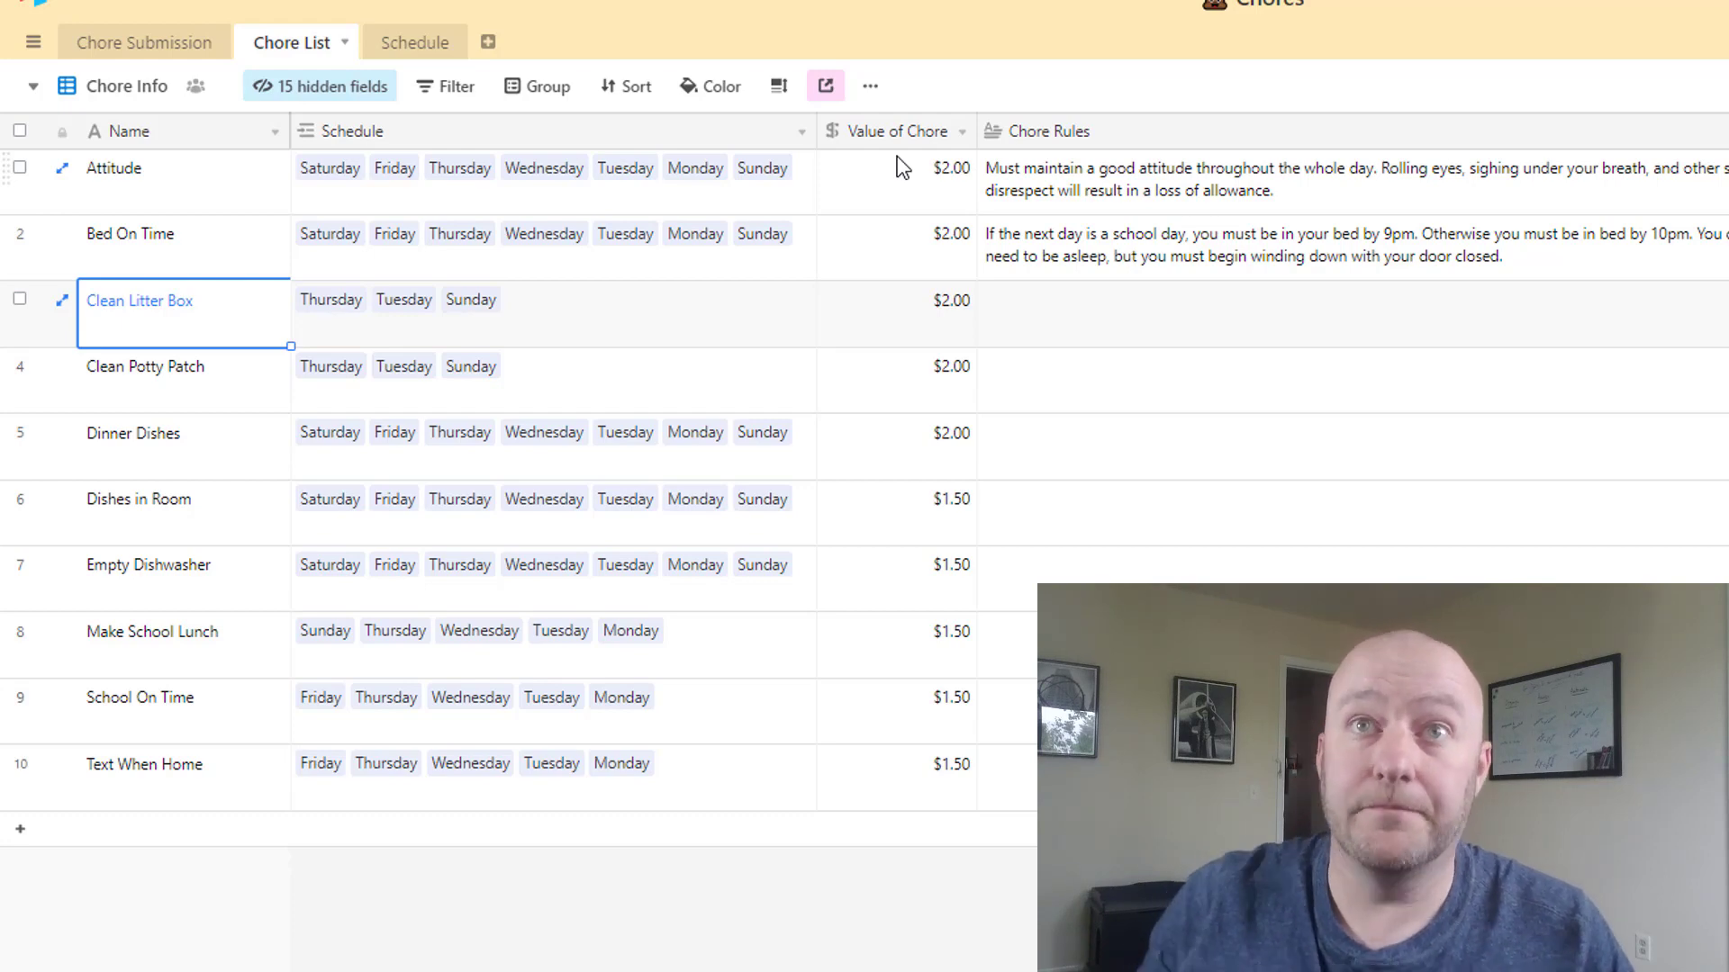
click(1132, 262)
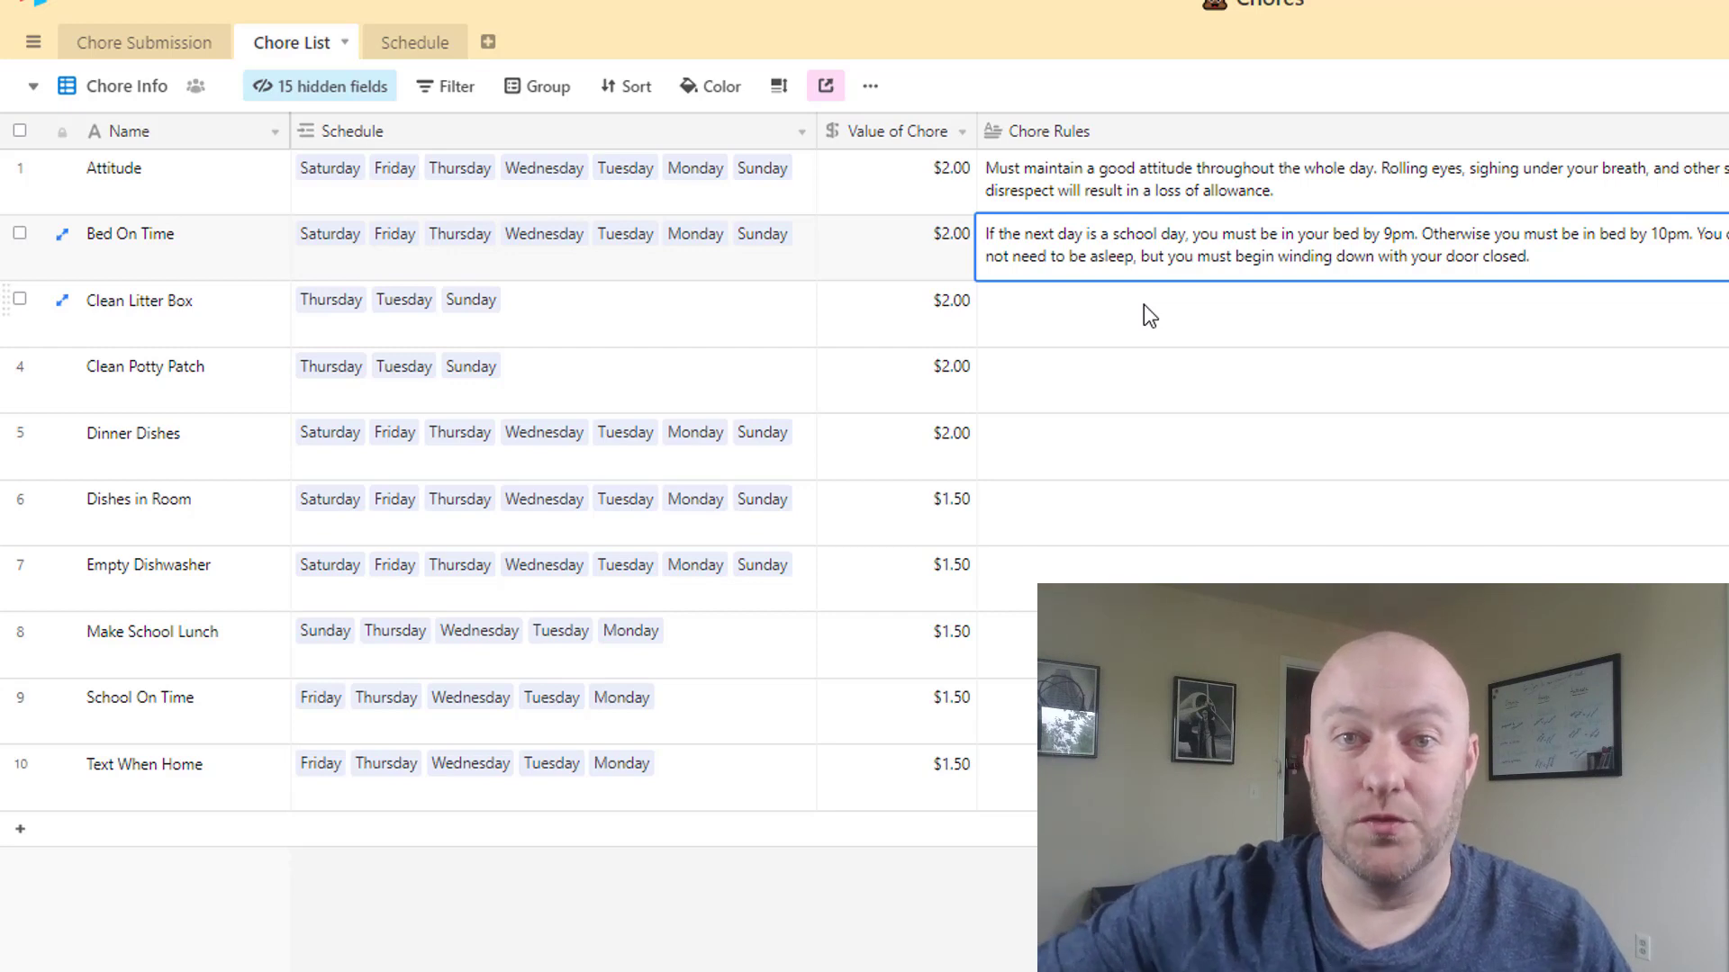
Step: Enter 'Has to be complete by 5pm' as Empty Dishwasher's chore rule, fixing the typo
click(1220, 574)
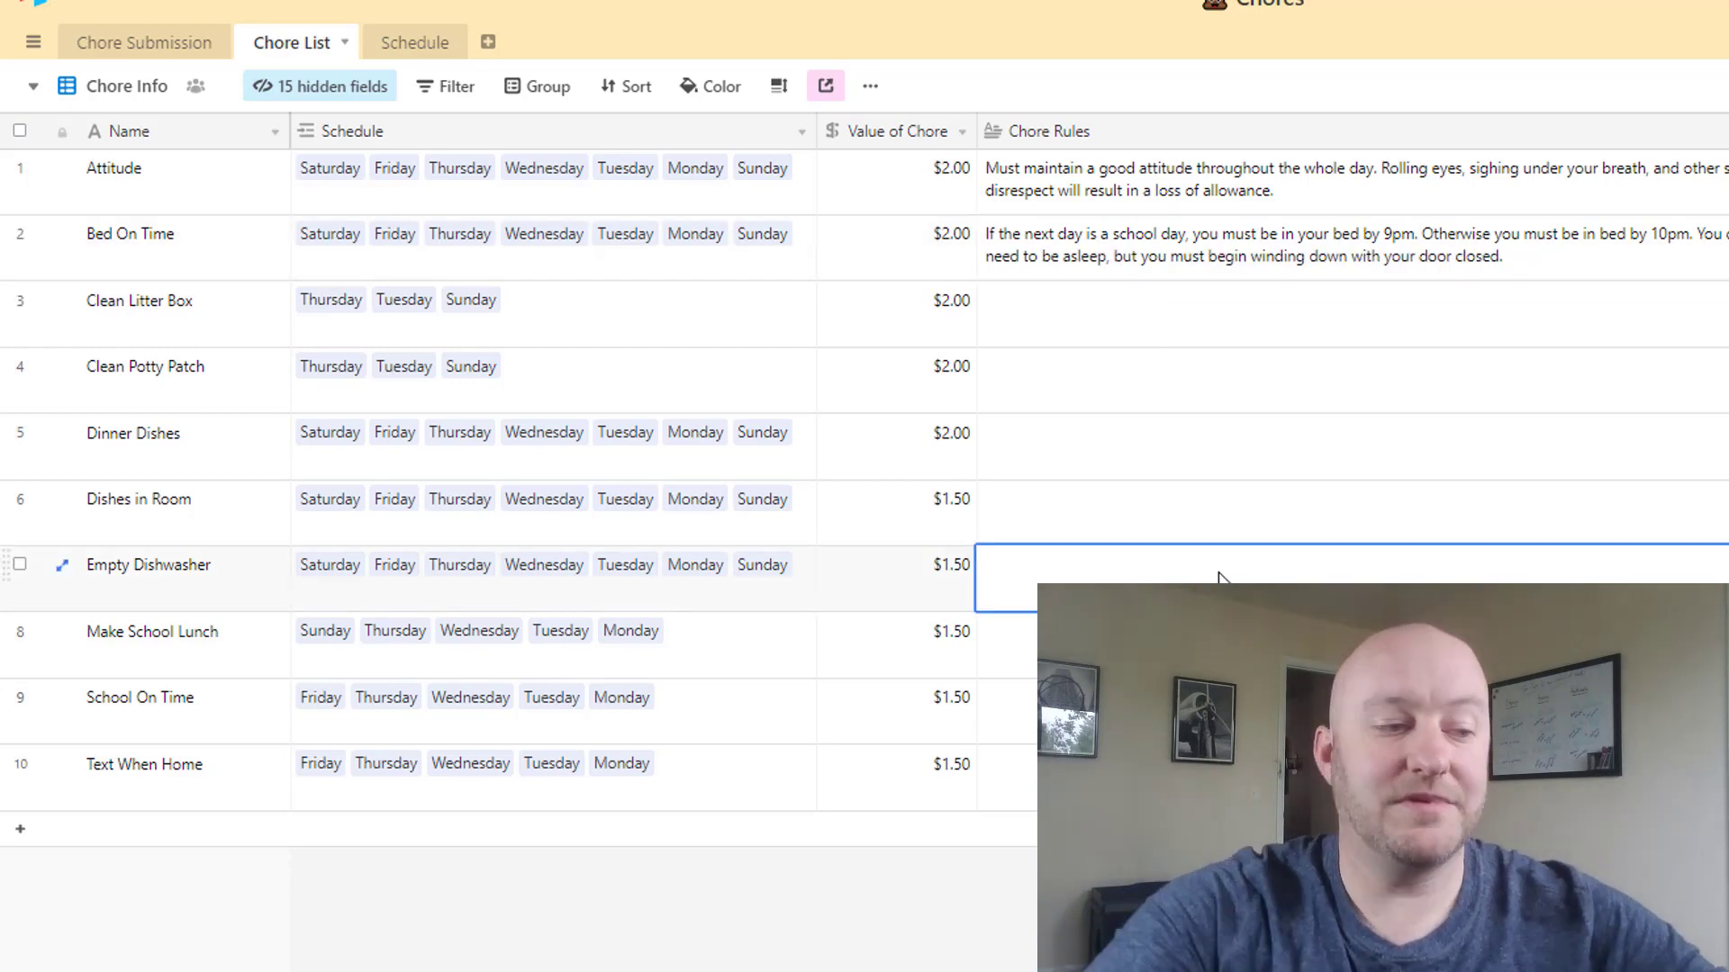
text(Has)
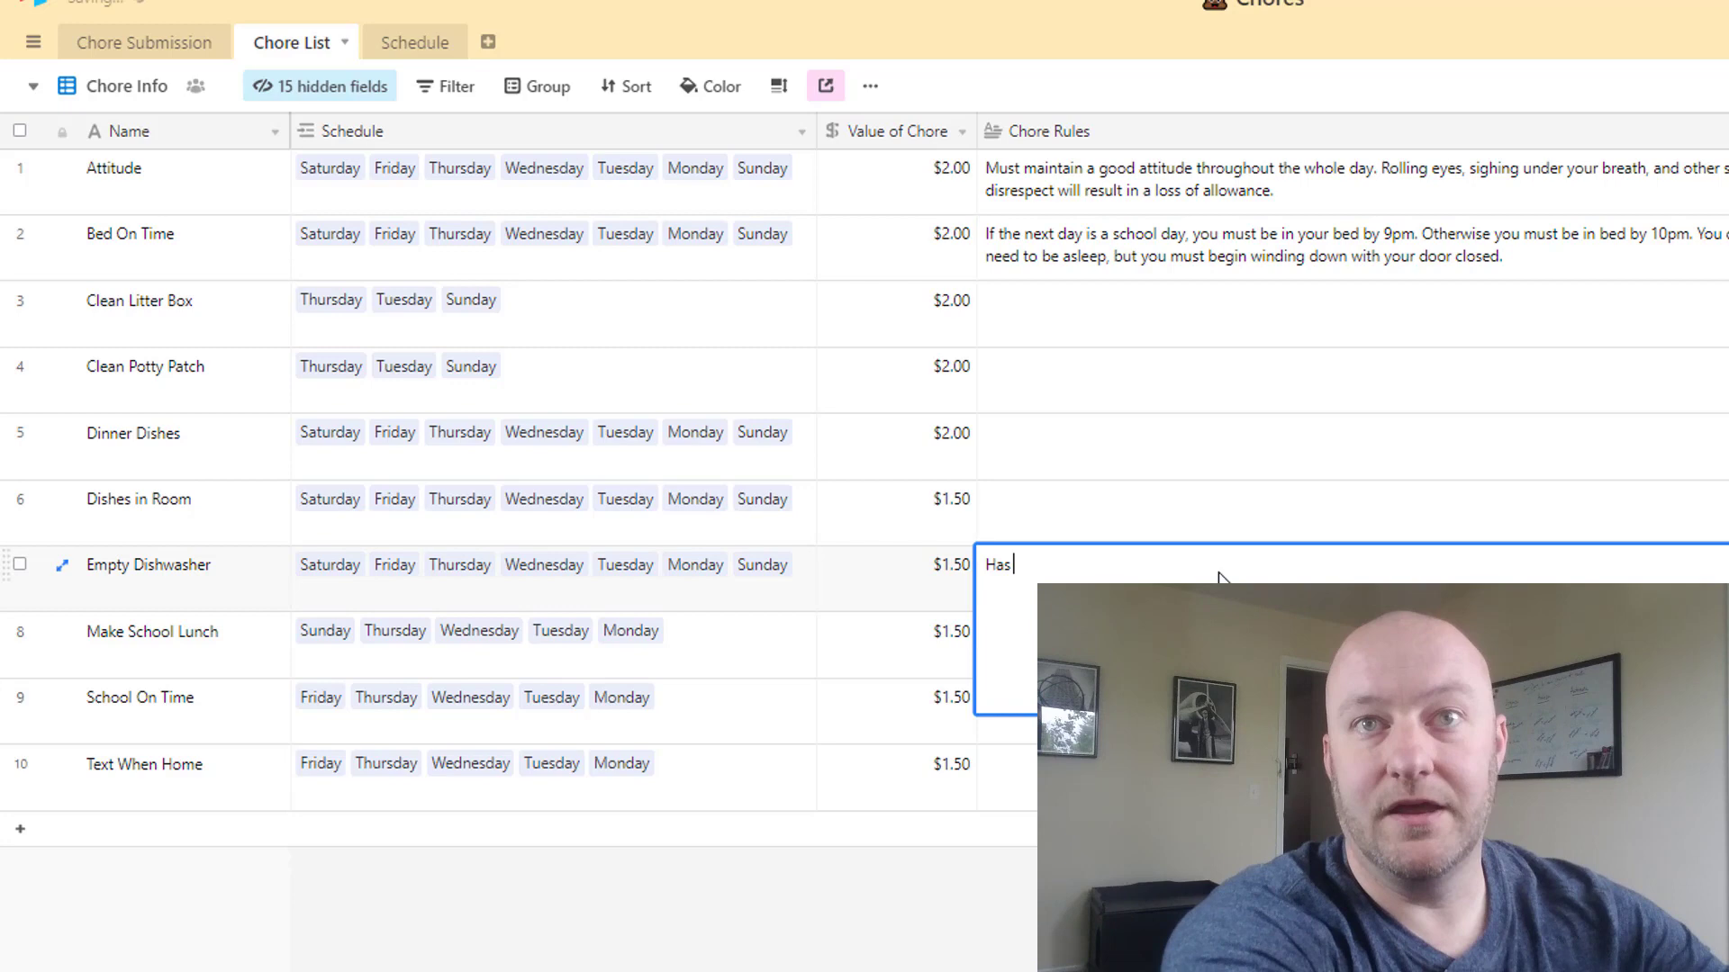
text( to be comnp)
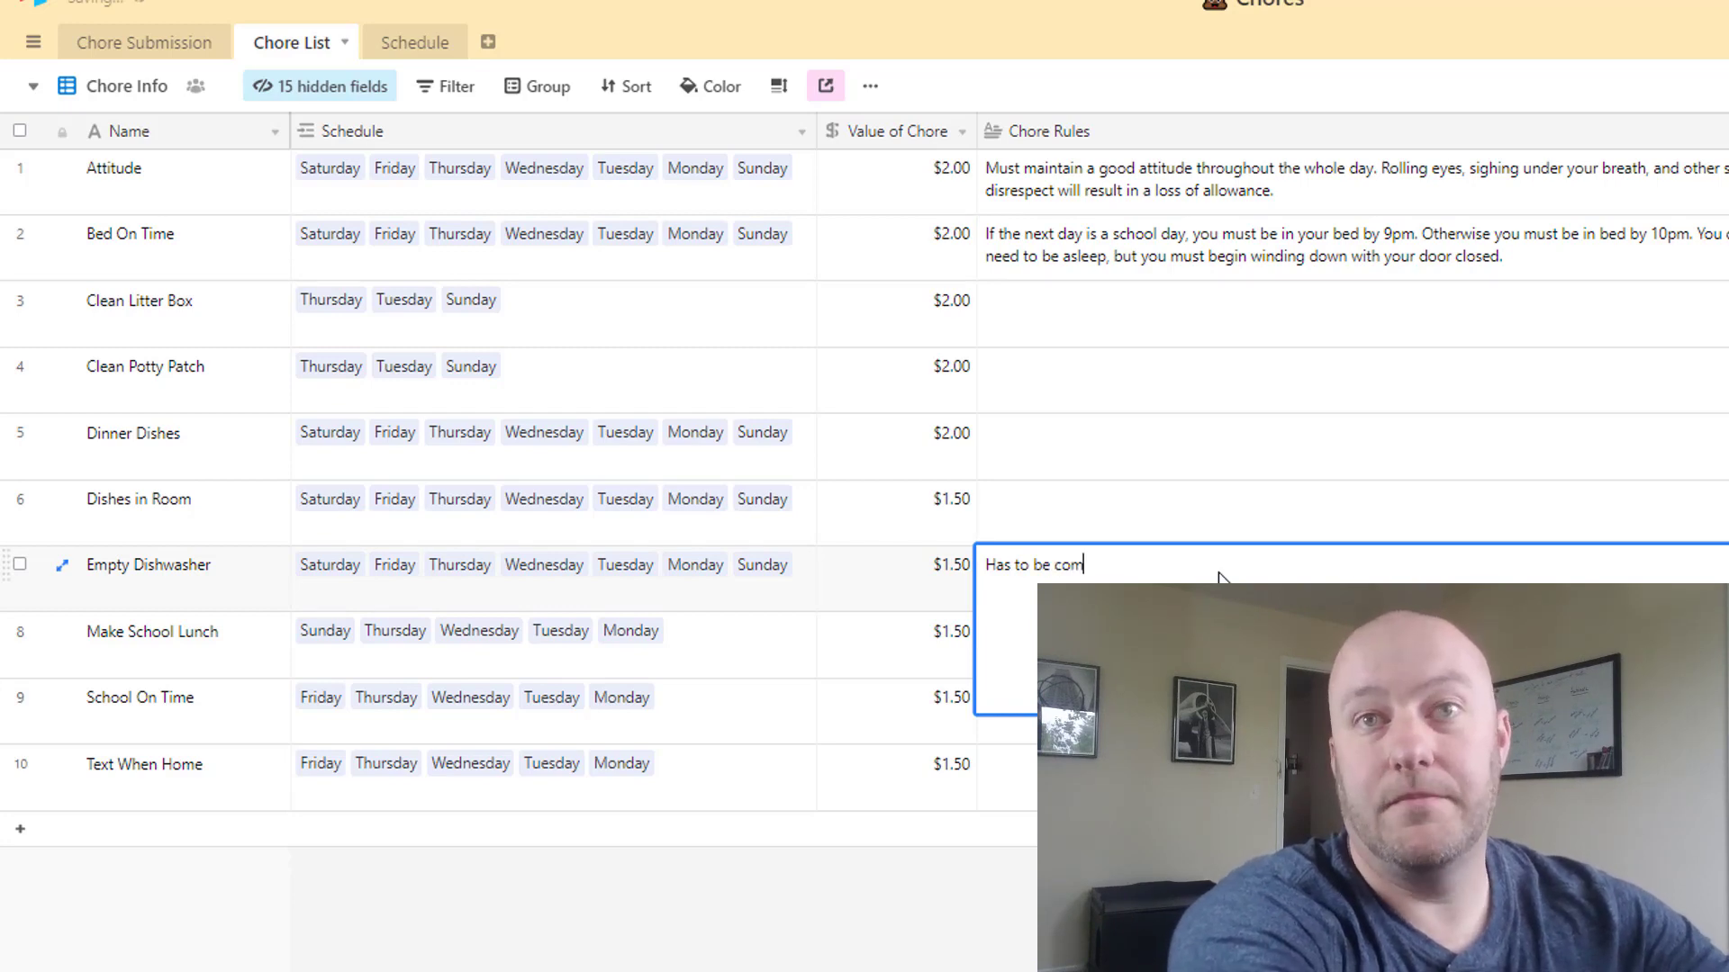
key(BackSpace)
key(BackSpace)
text(plete )
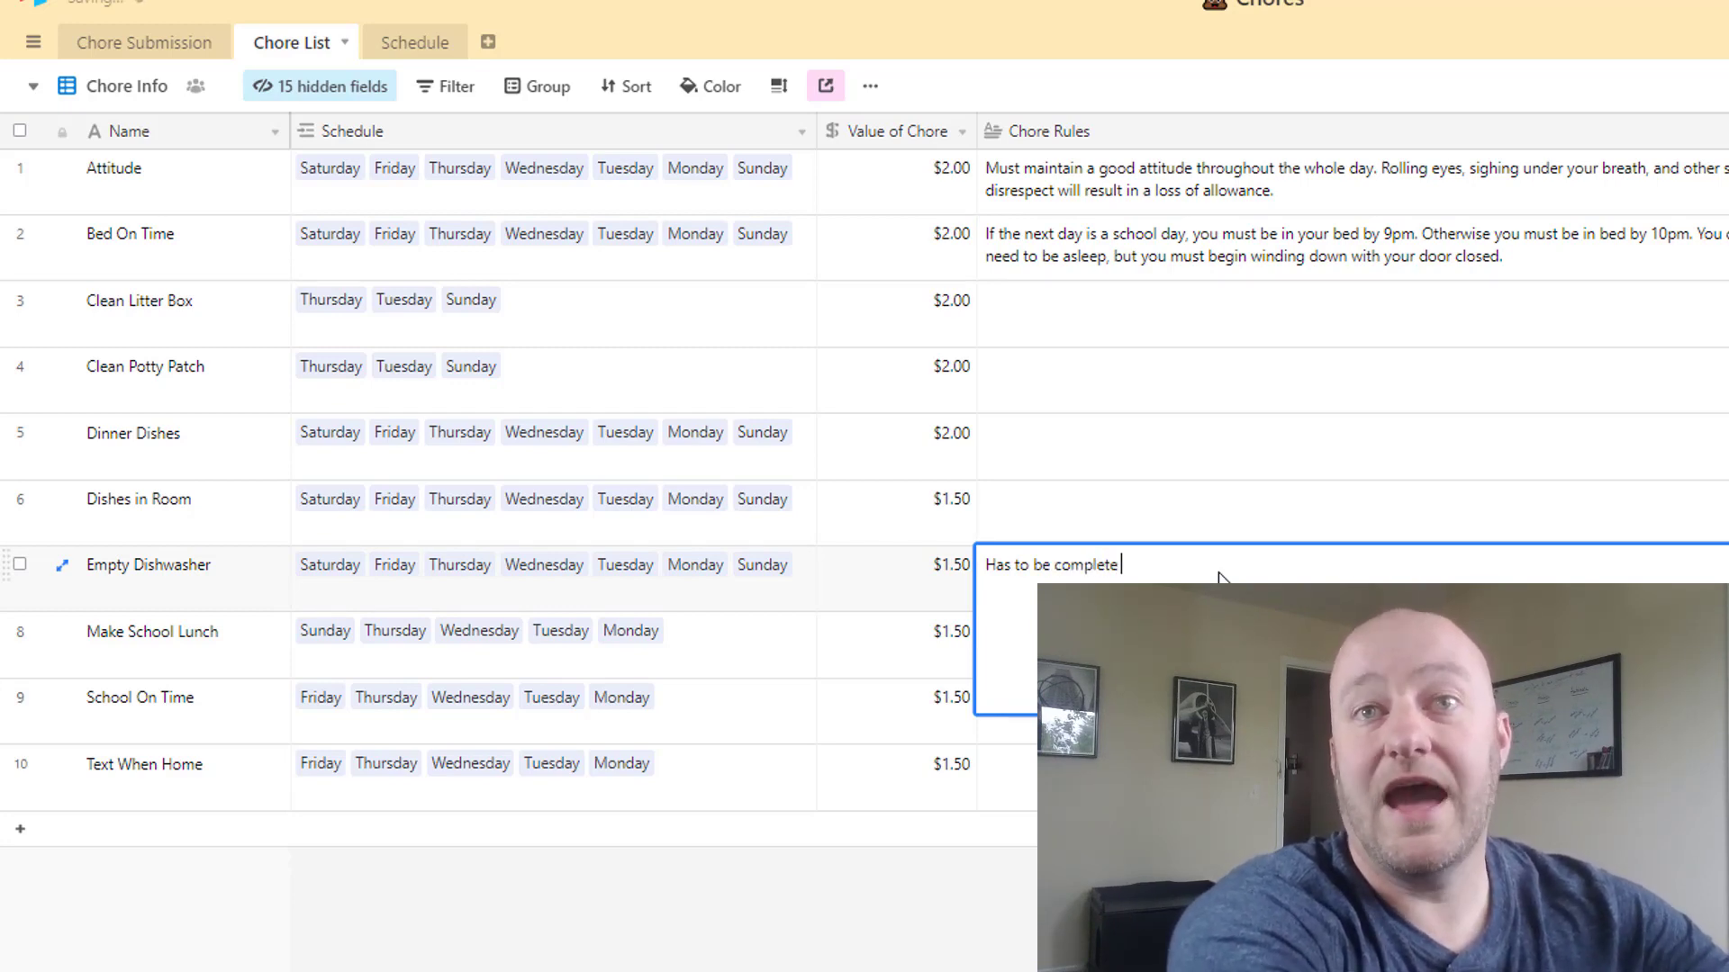
text(by 5pm)
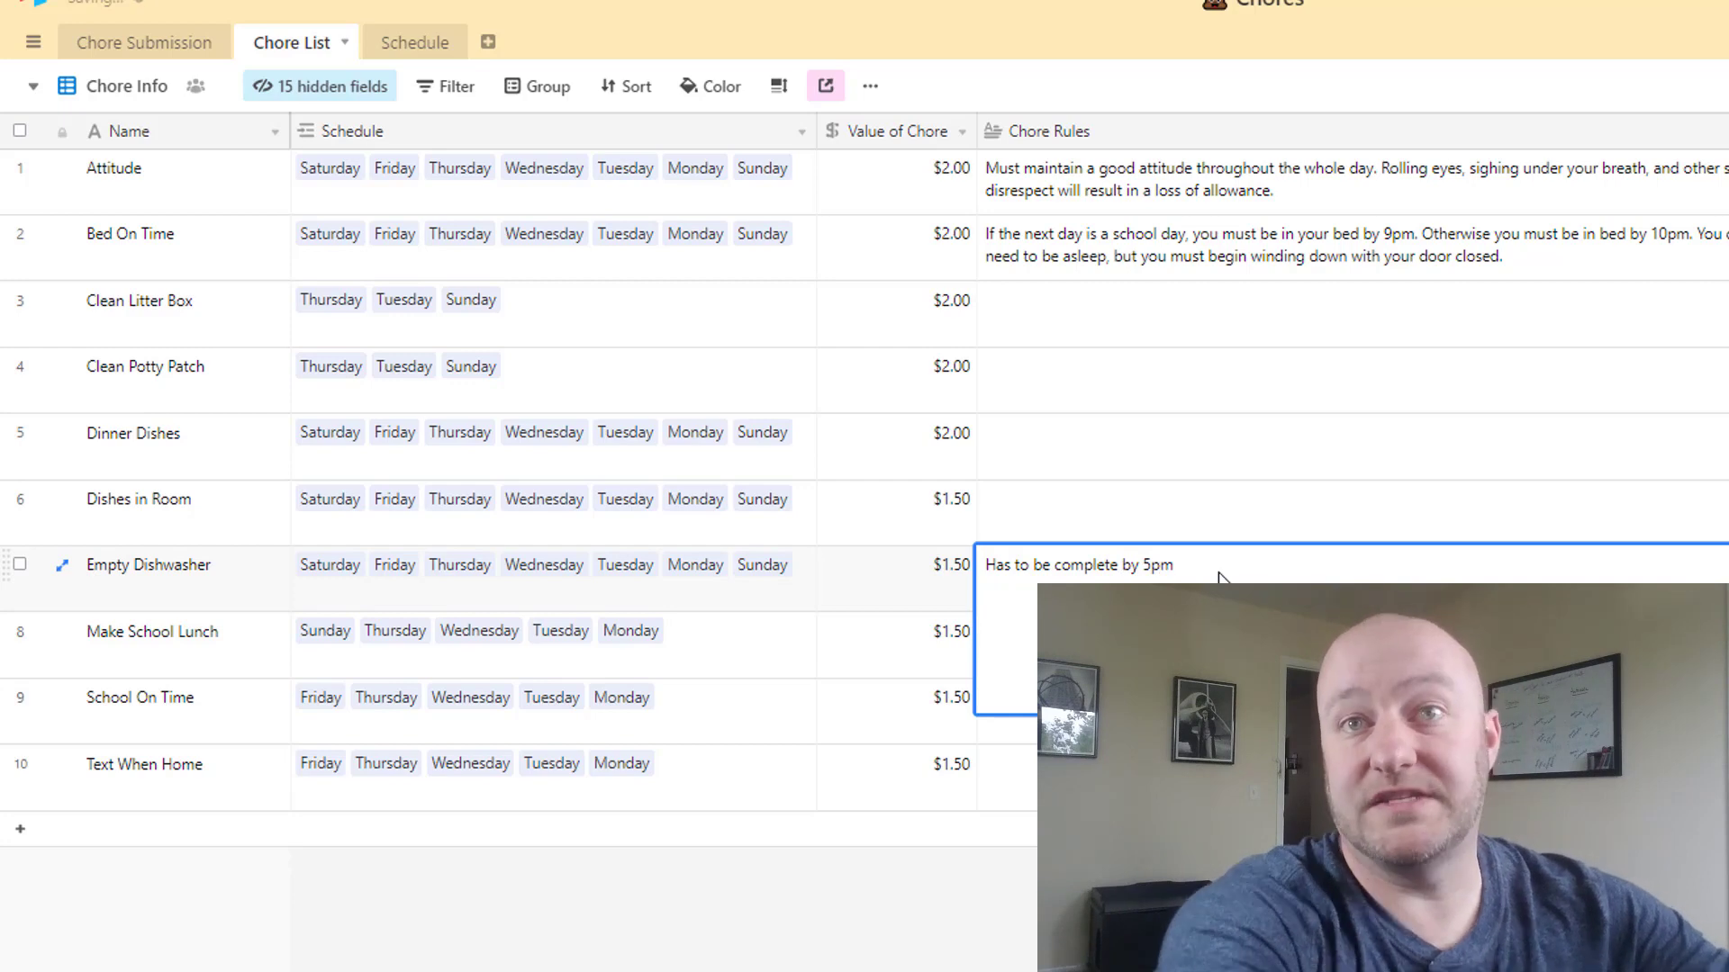
key(shift+Tab)
click(1220, 576)
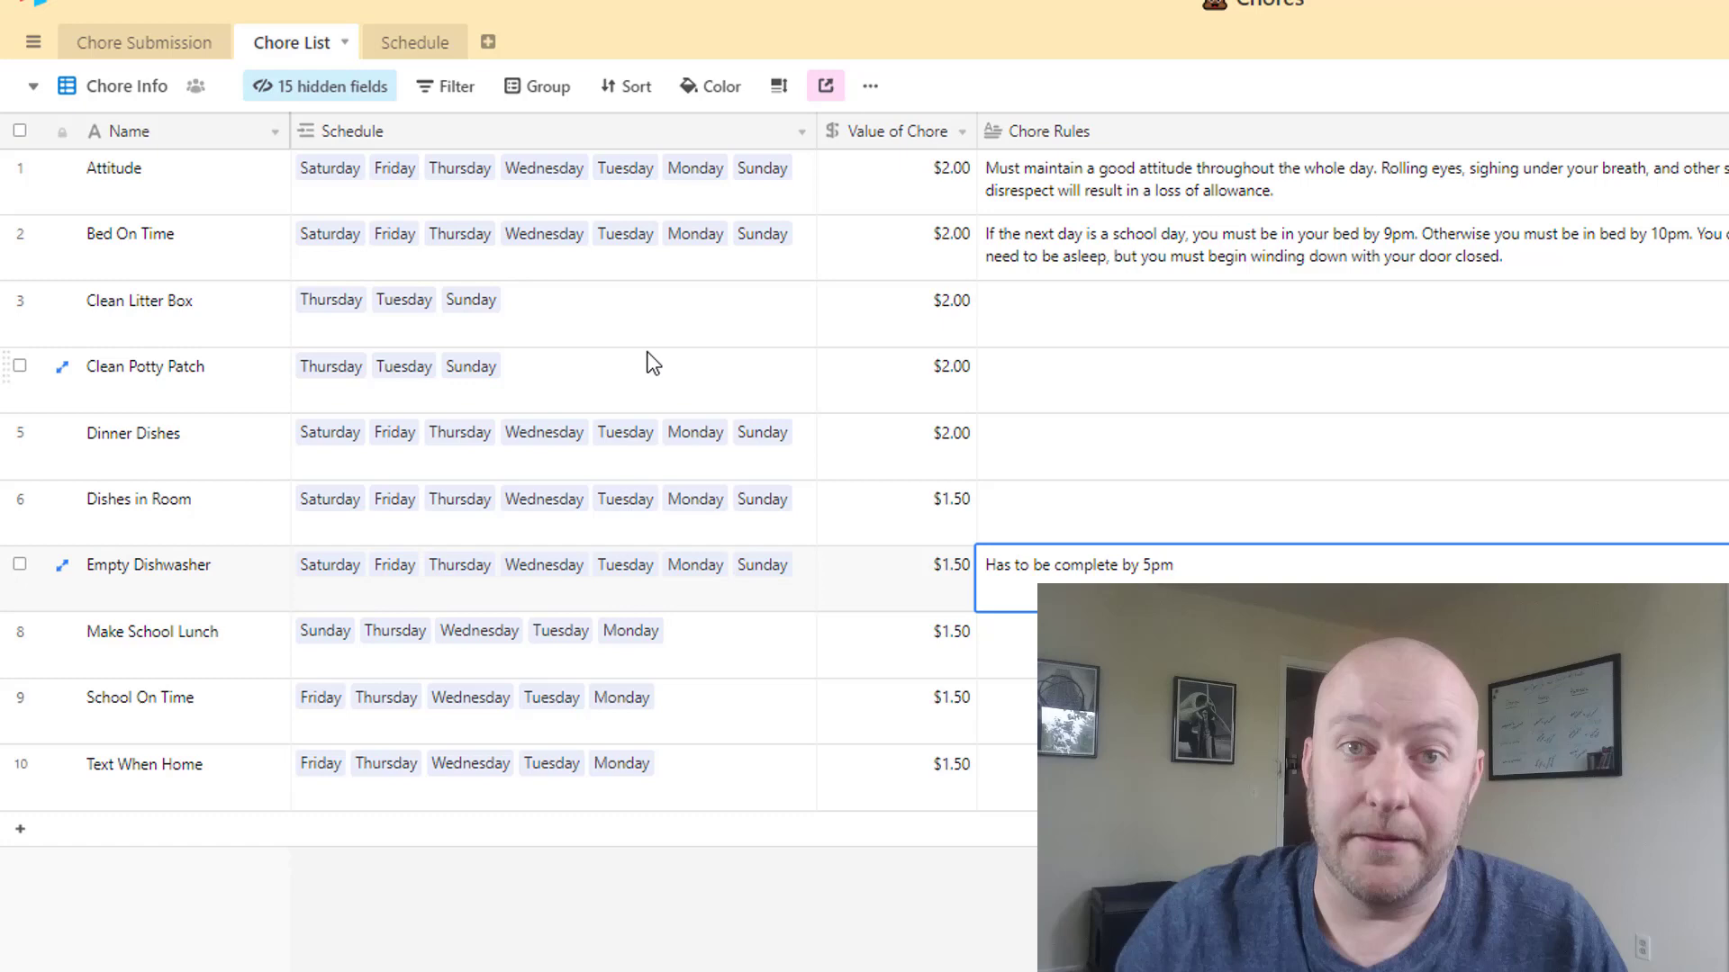
Step: Return to the Chore Submission table and open its All Records view dropdown
click(136, 45)
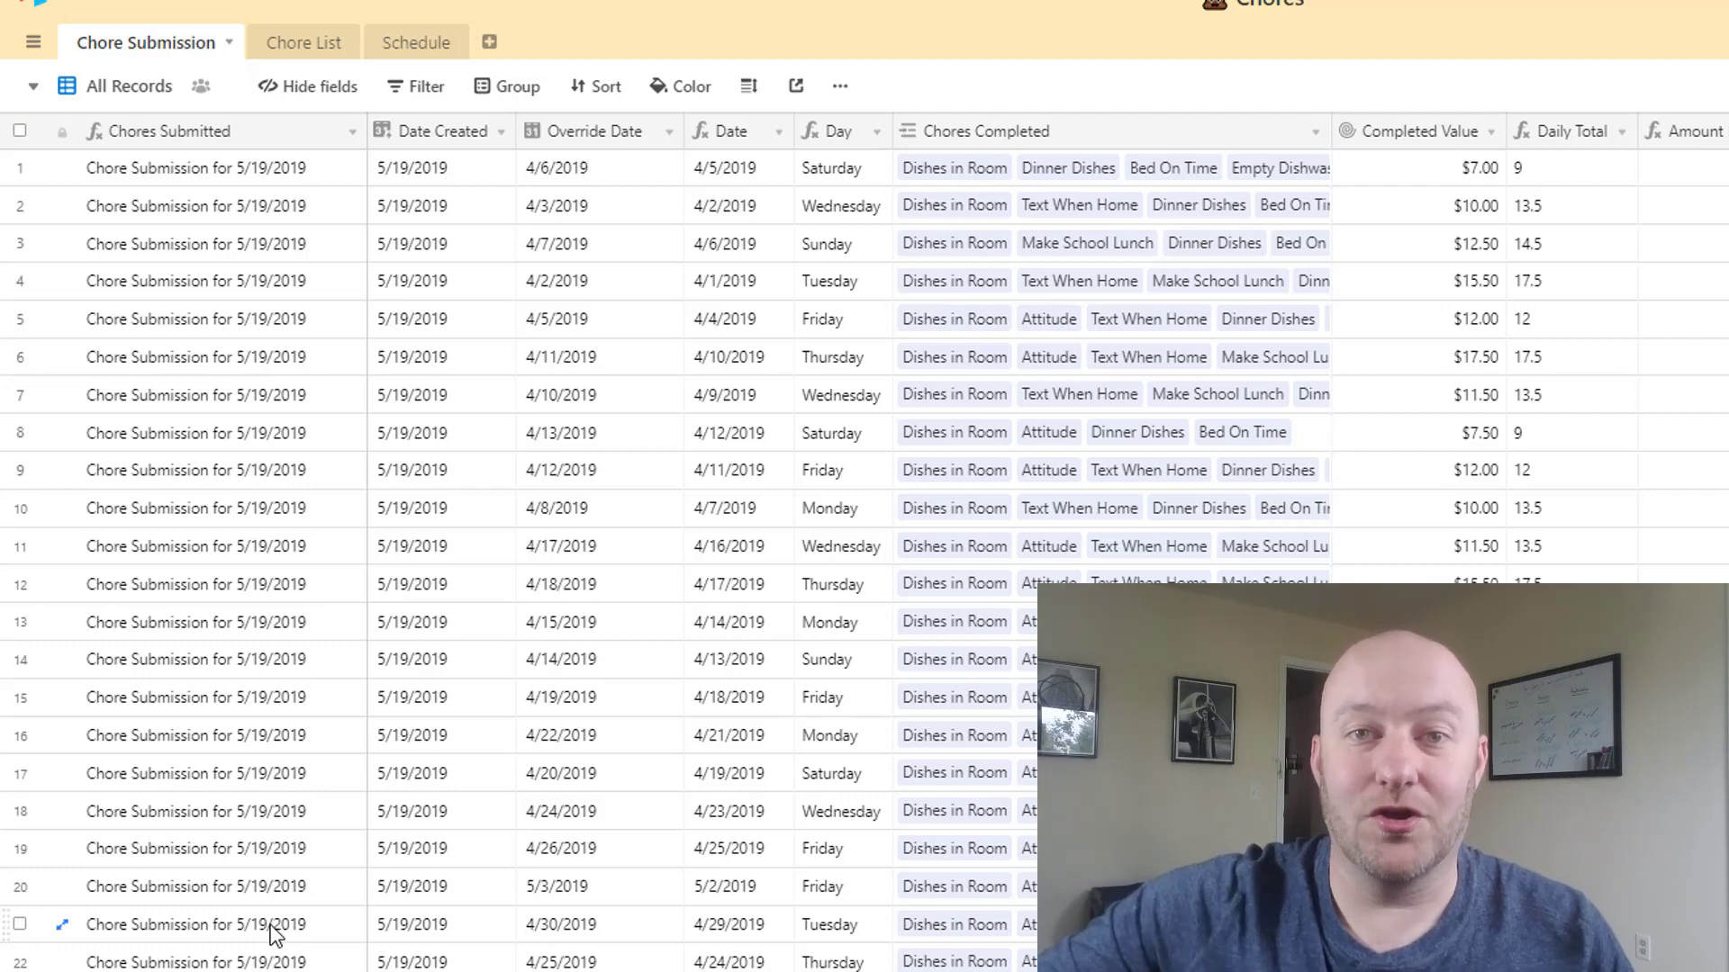
click(134, 86)
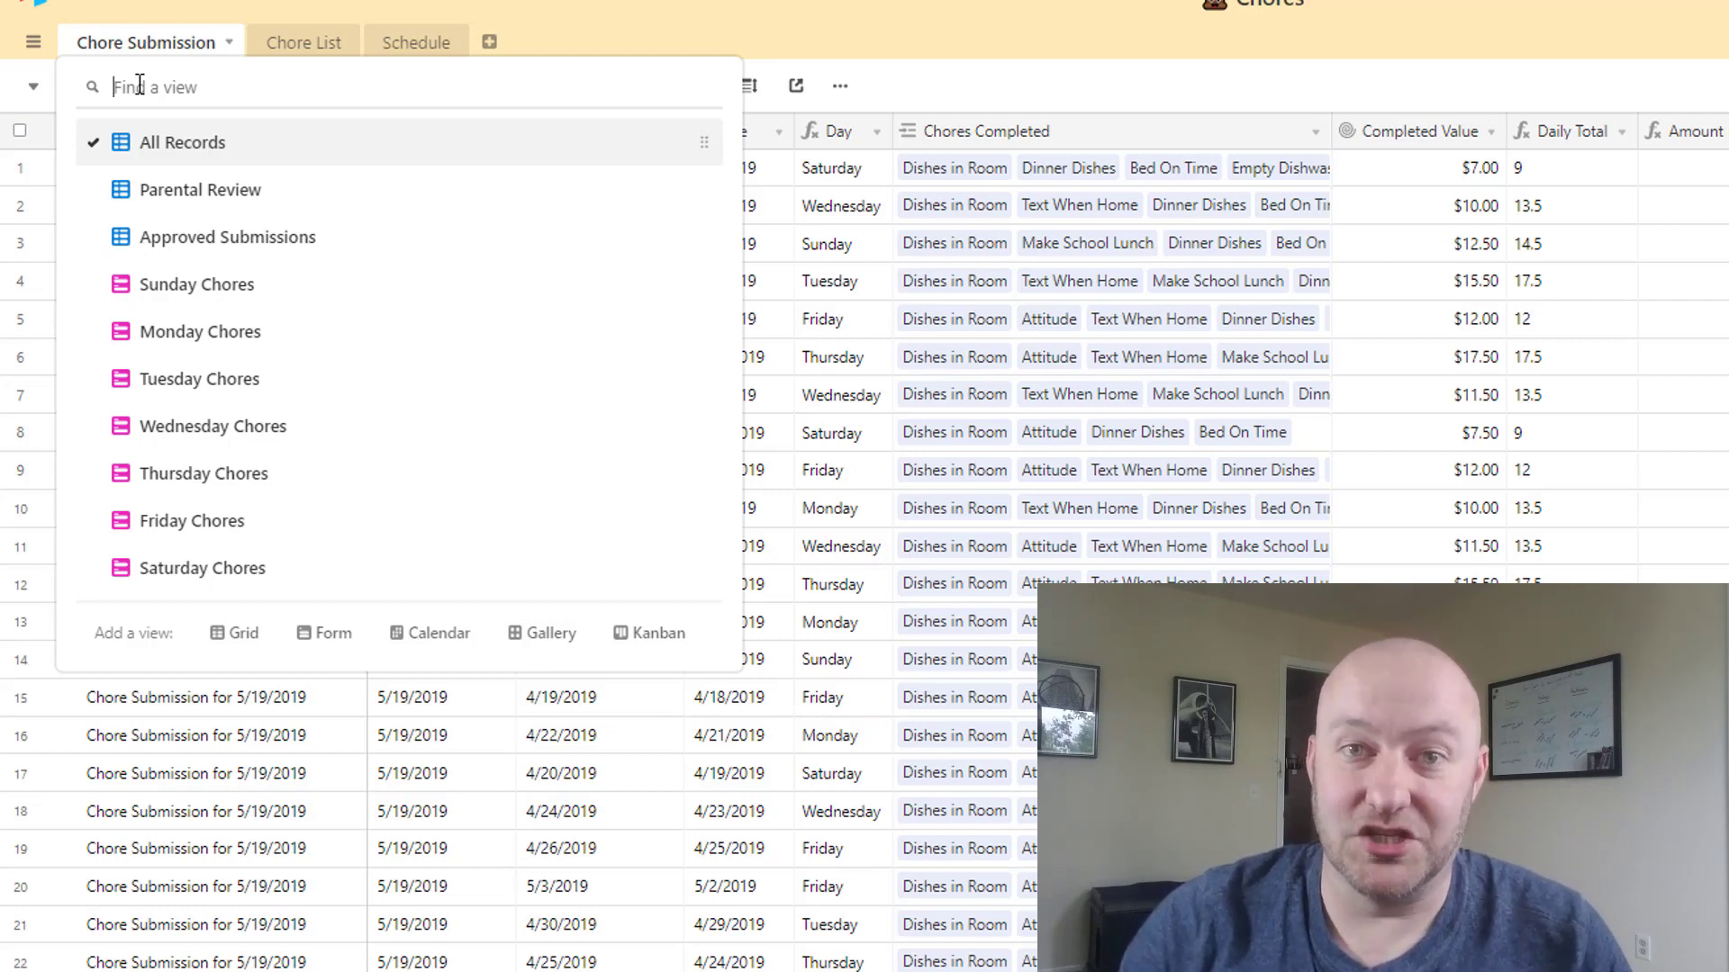
Step: Switch to Parental Review and inspect the Sunday 5/19/2019 record showing $7.00 lost
click(241, 194)
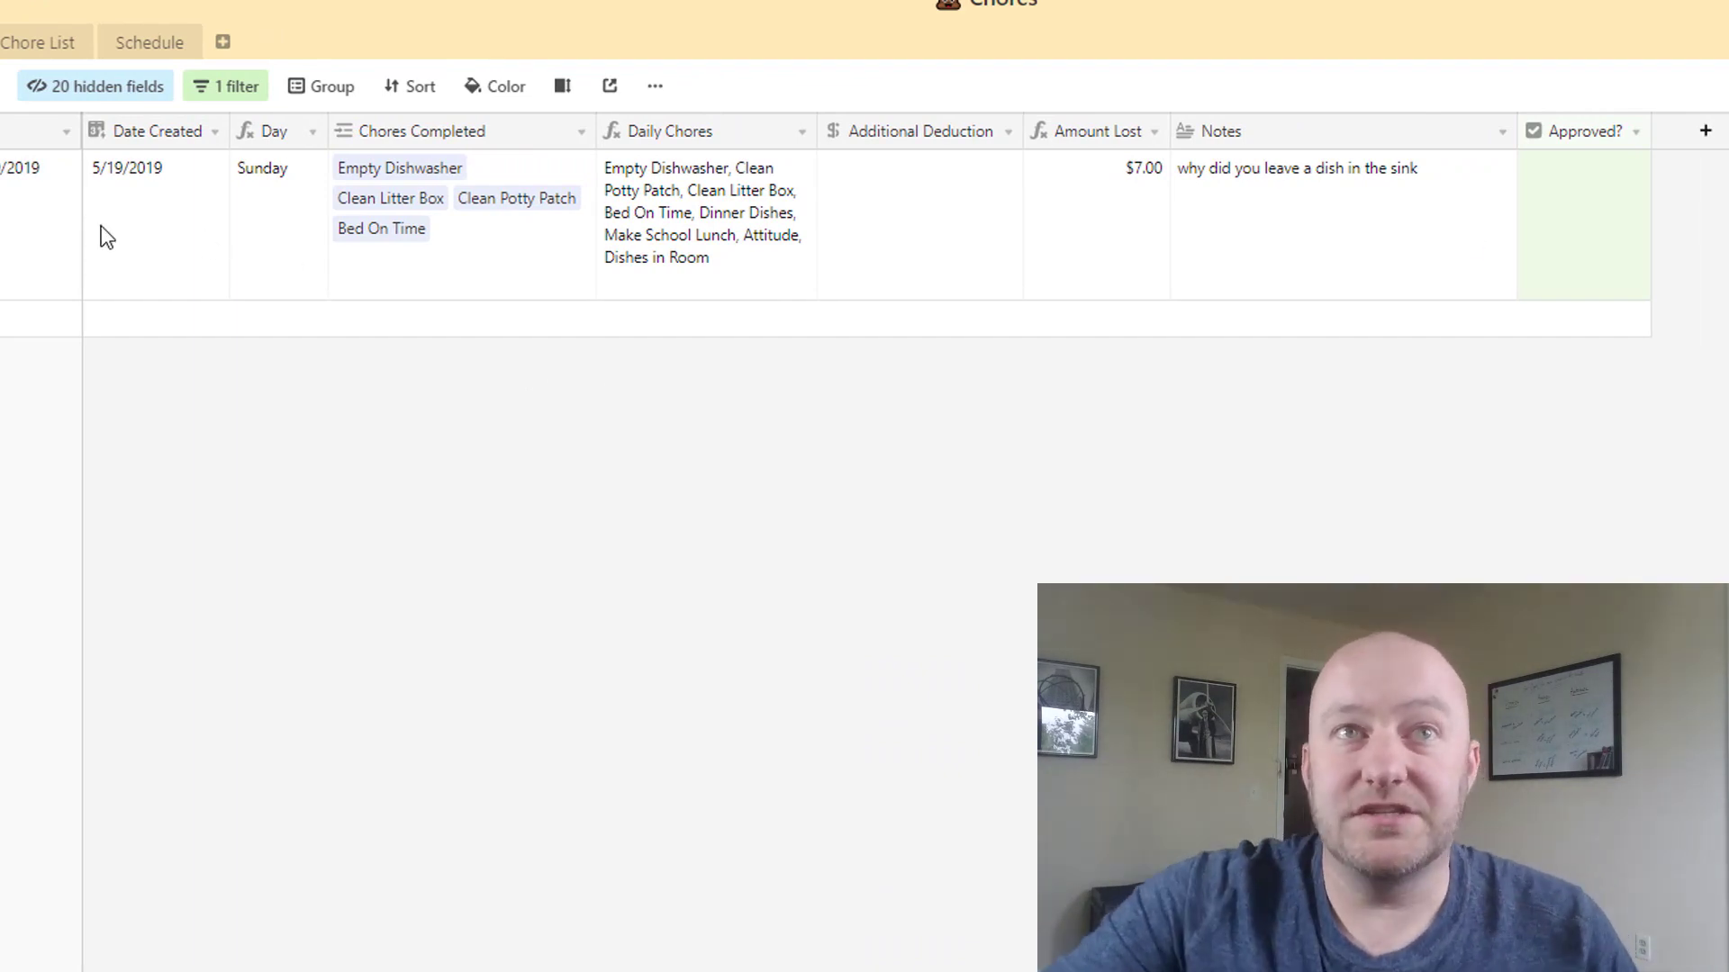
click(139, 223)
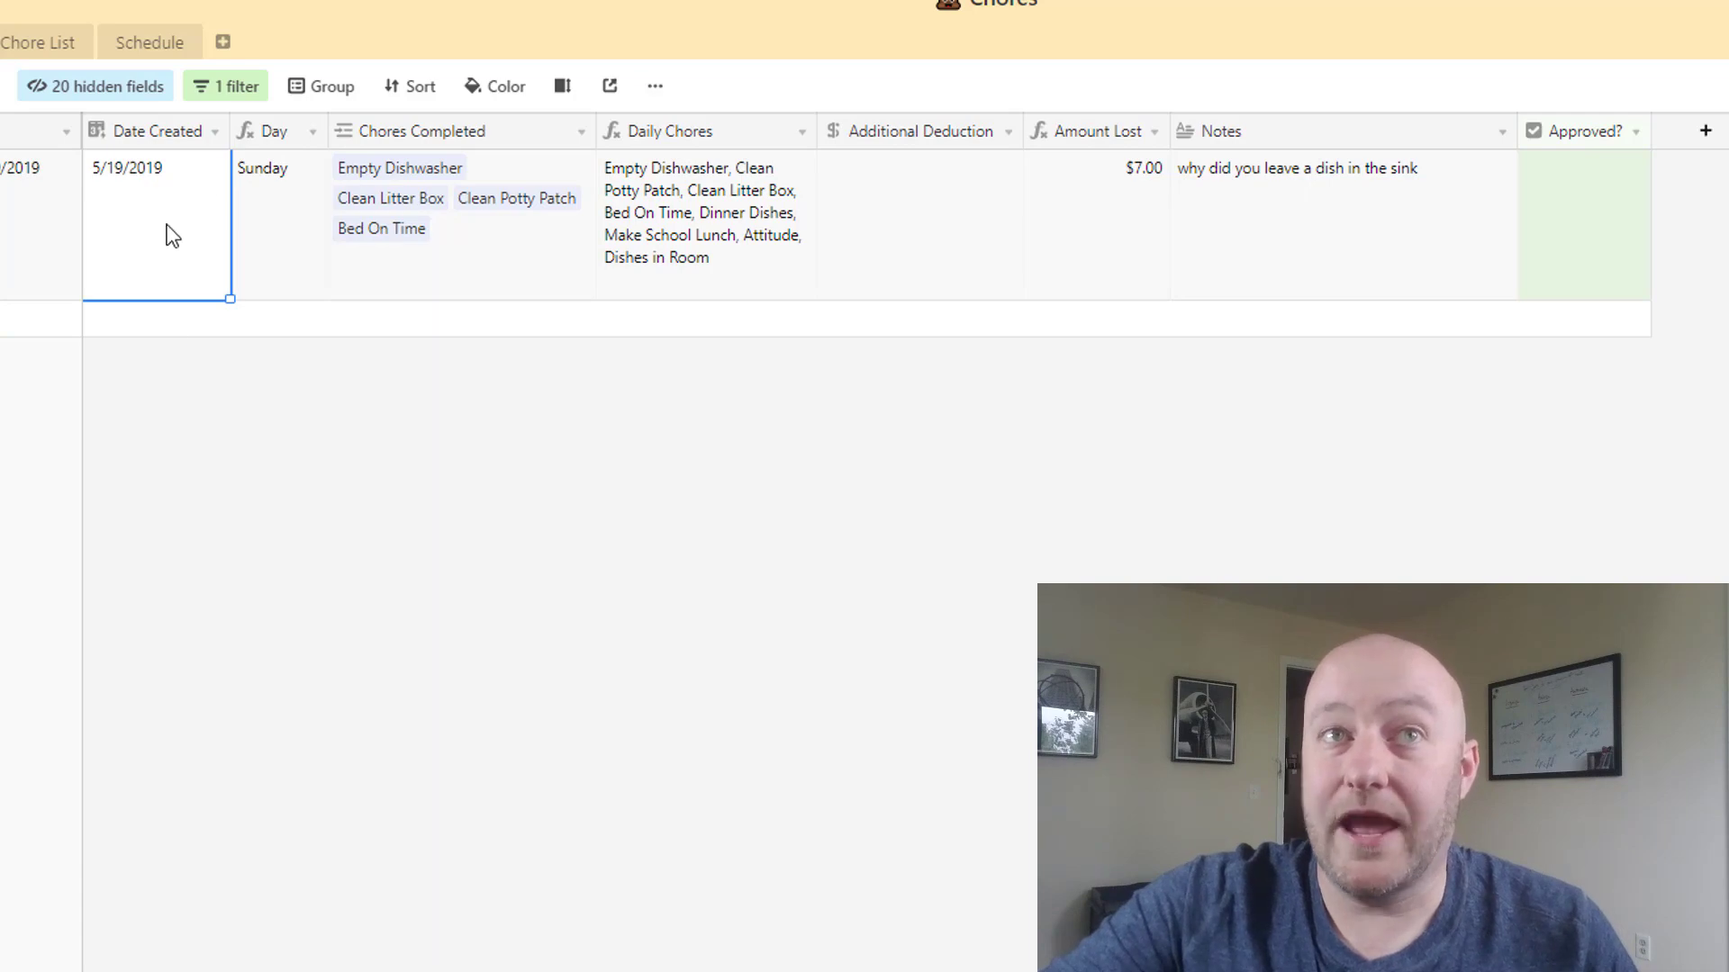
click(278, 239)
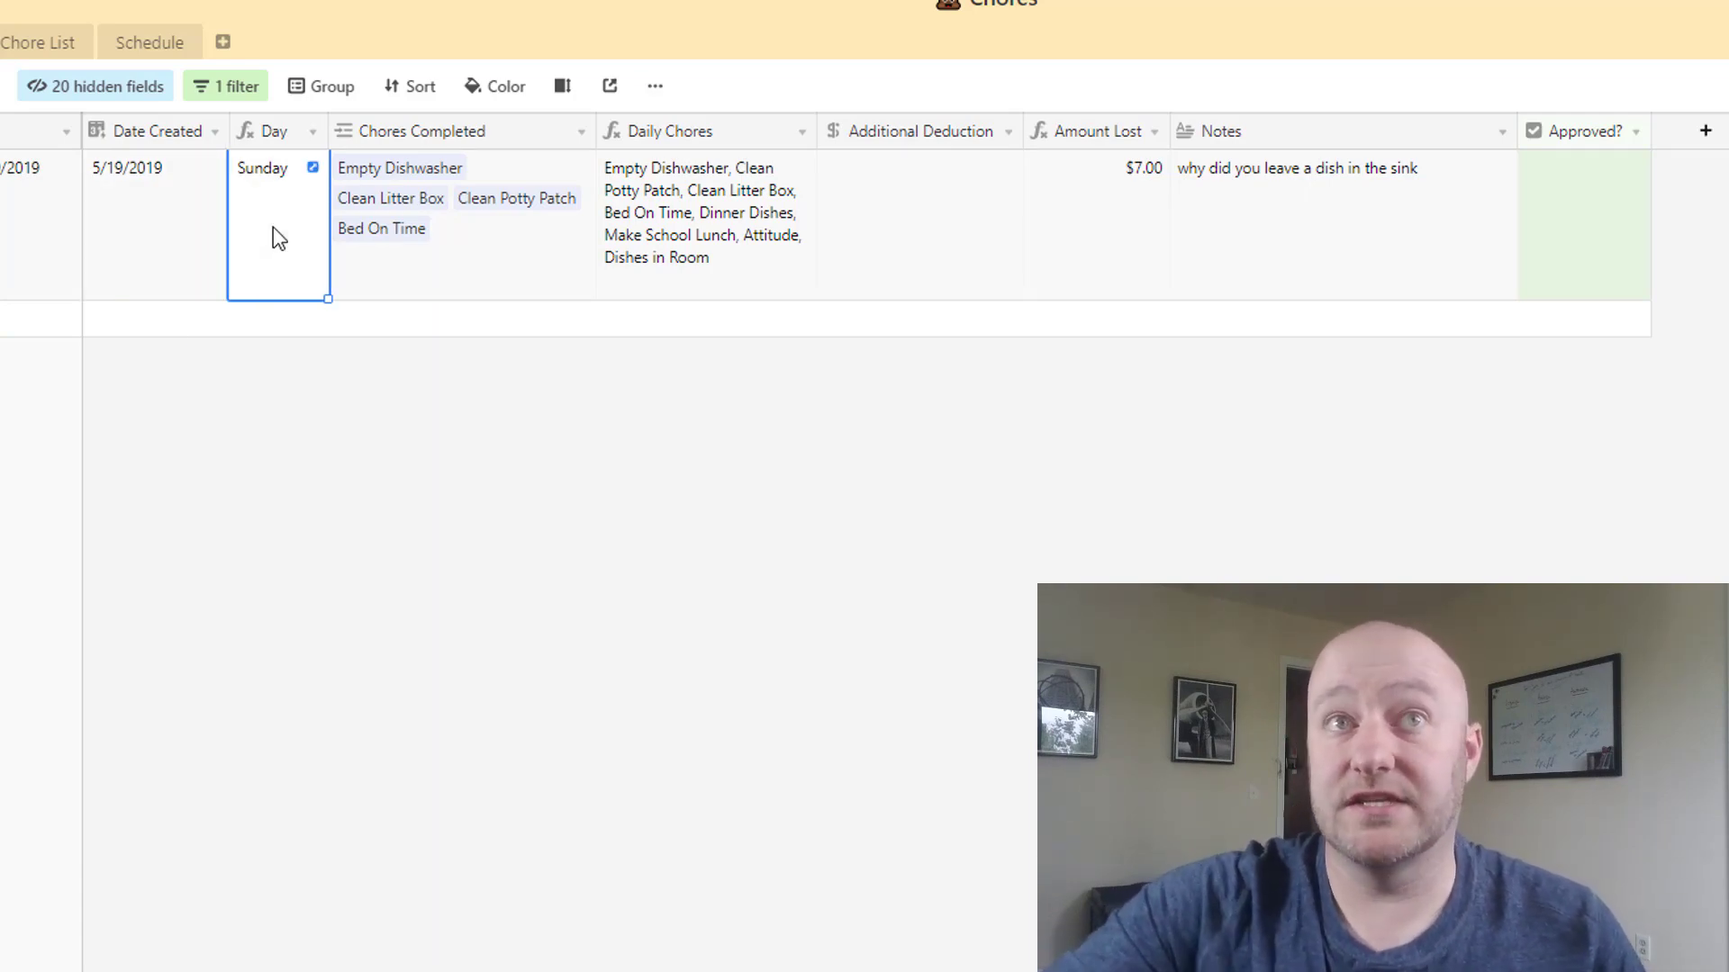
click(492, 277)
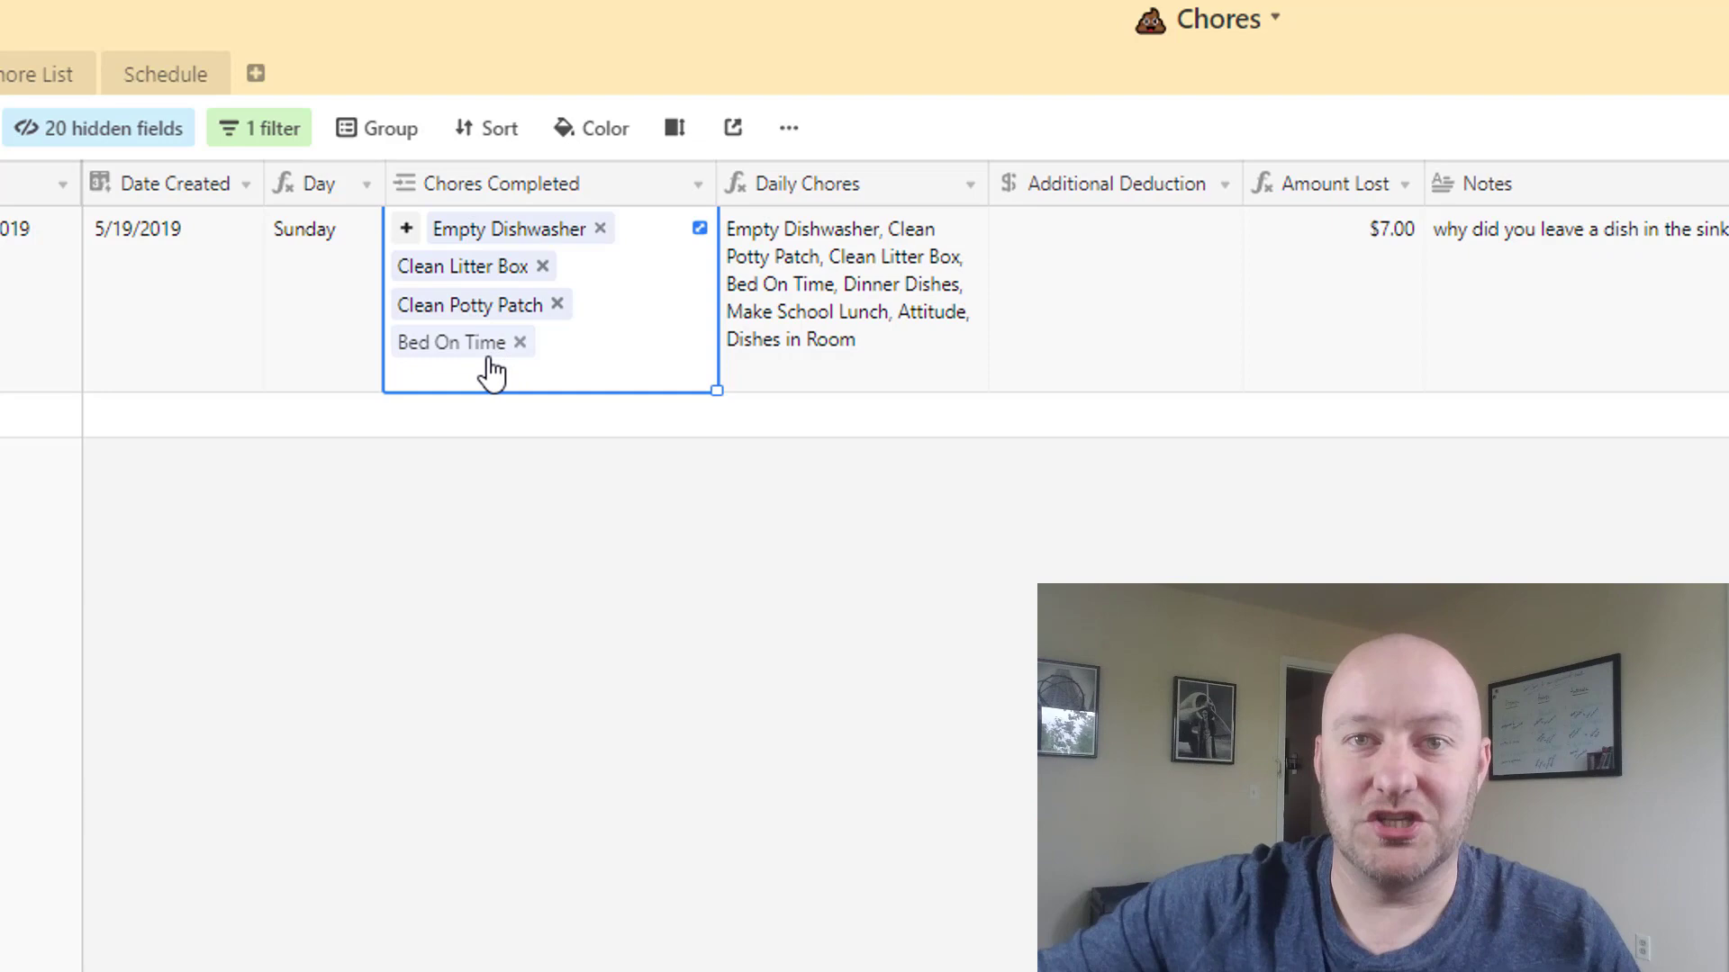
click(924, 378)
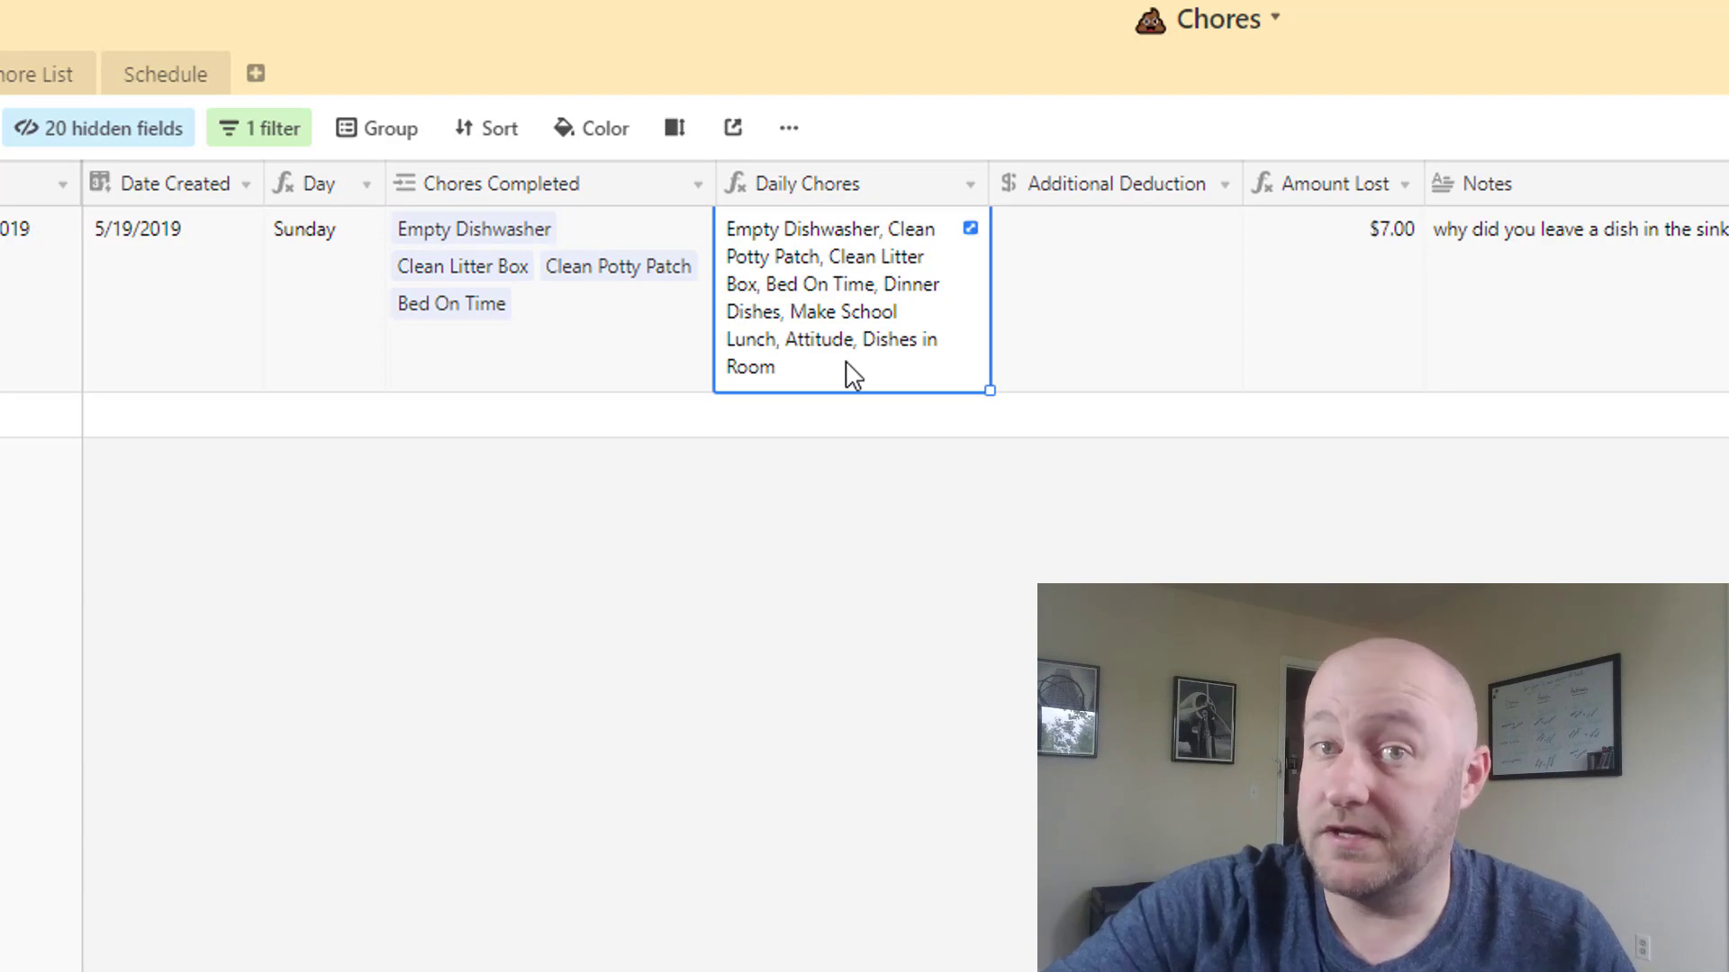
click(1067, 334)
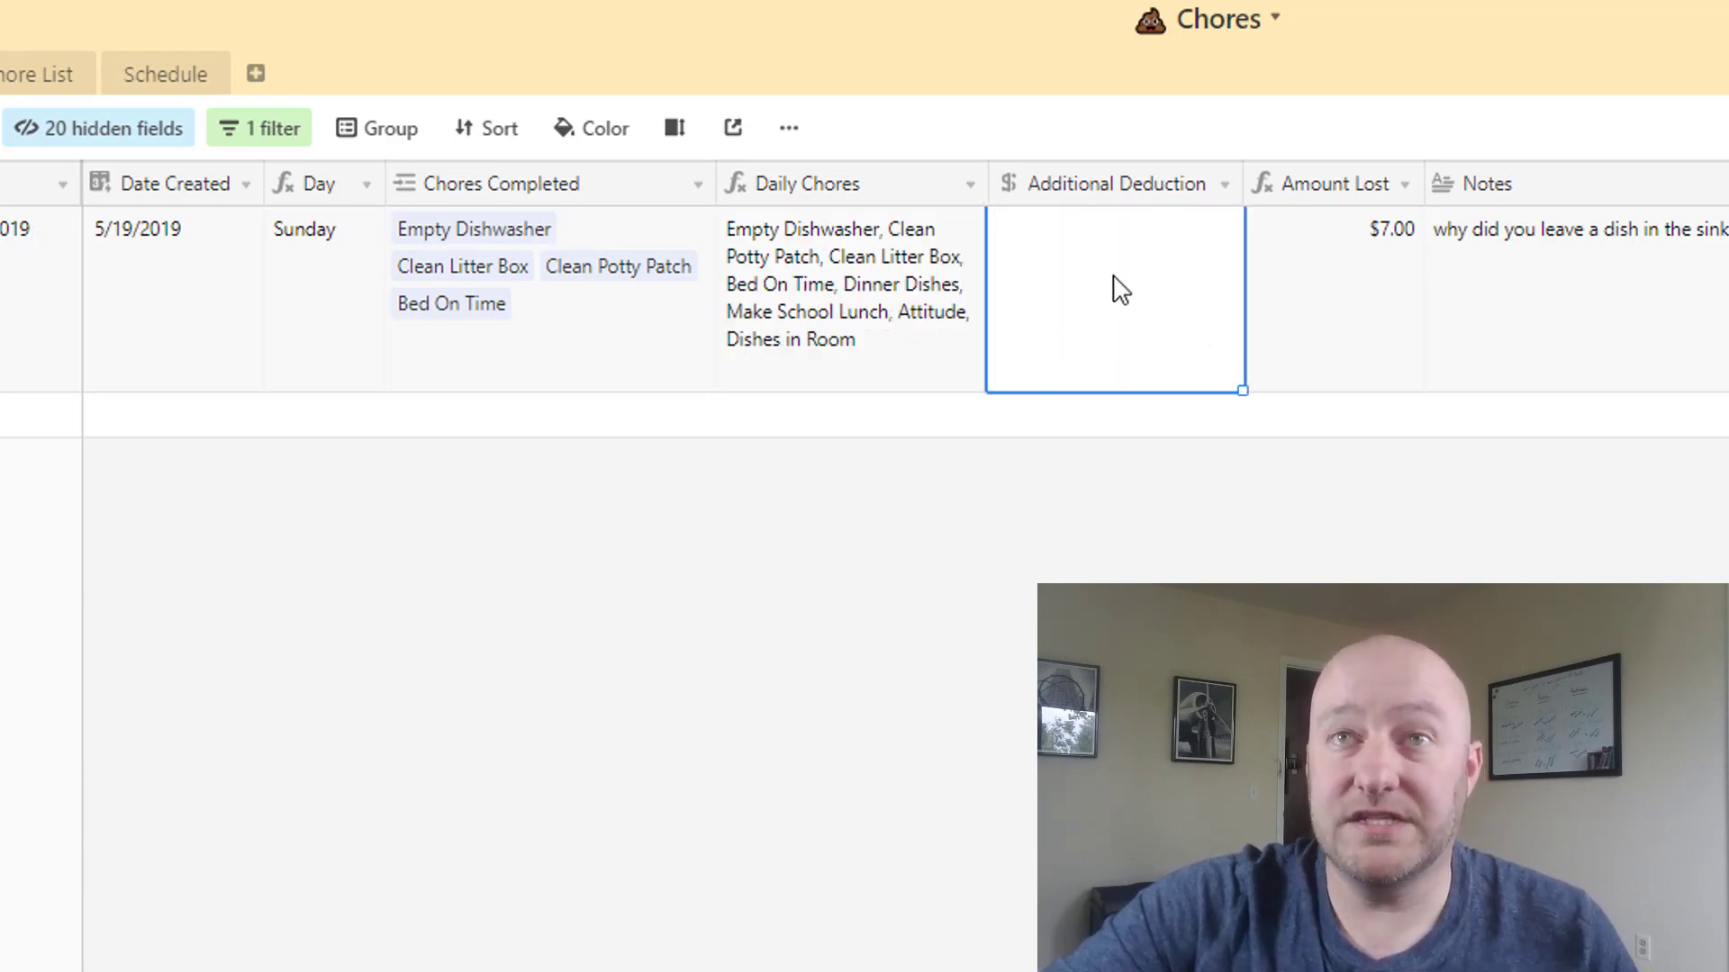
click(1364, 293)
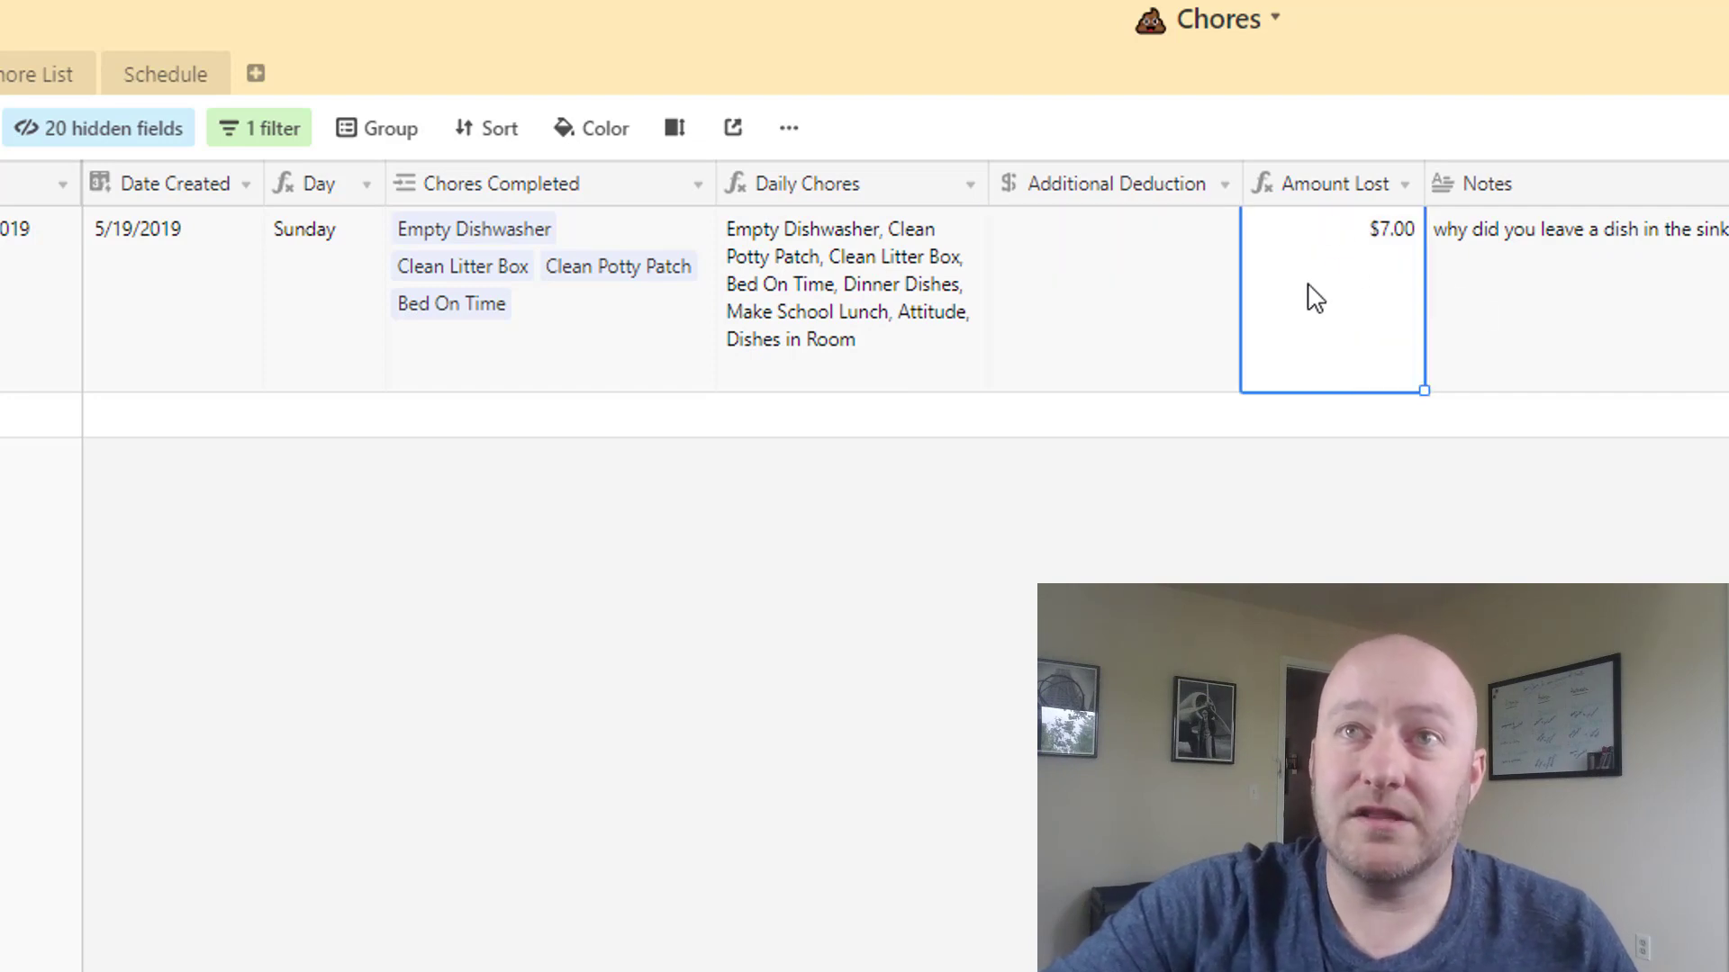
Step: Add Dinner Dishes to the Sunday record's completed chores, dropping Amount Lost to $5.00
click(643, 370)
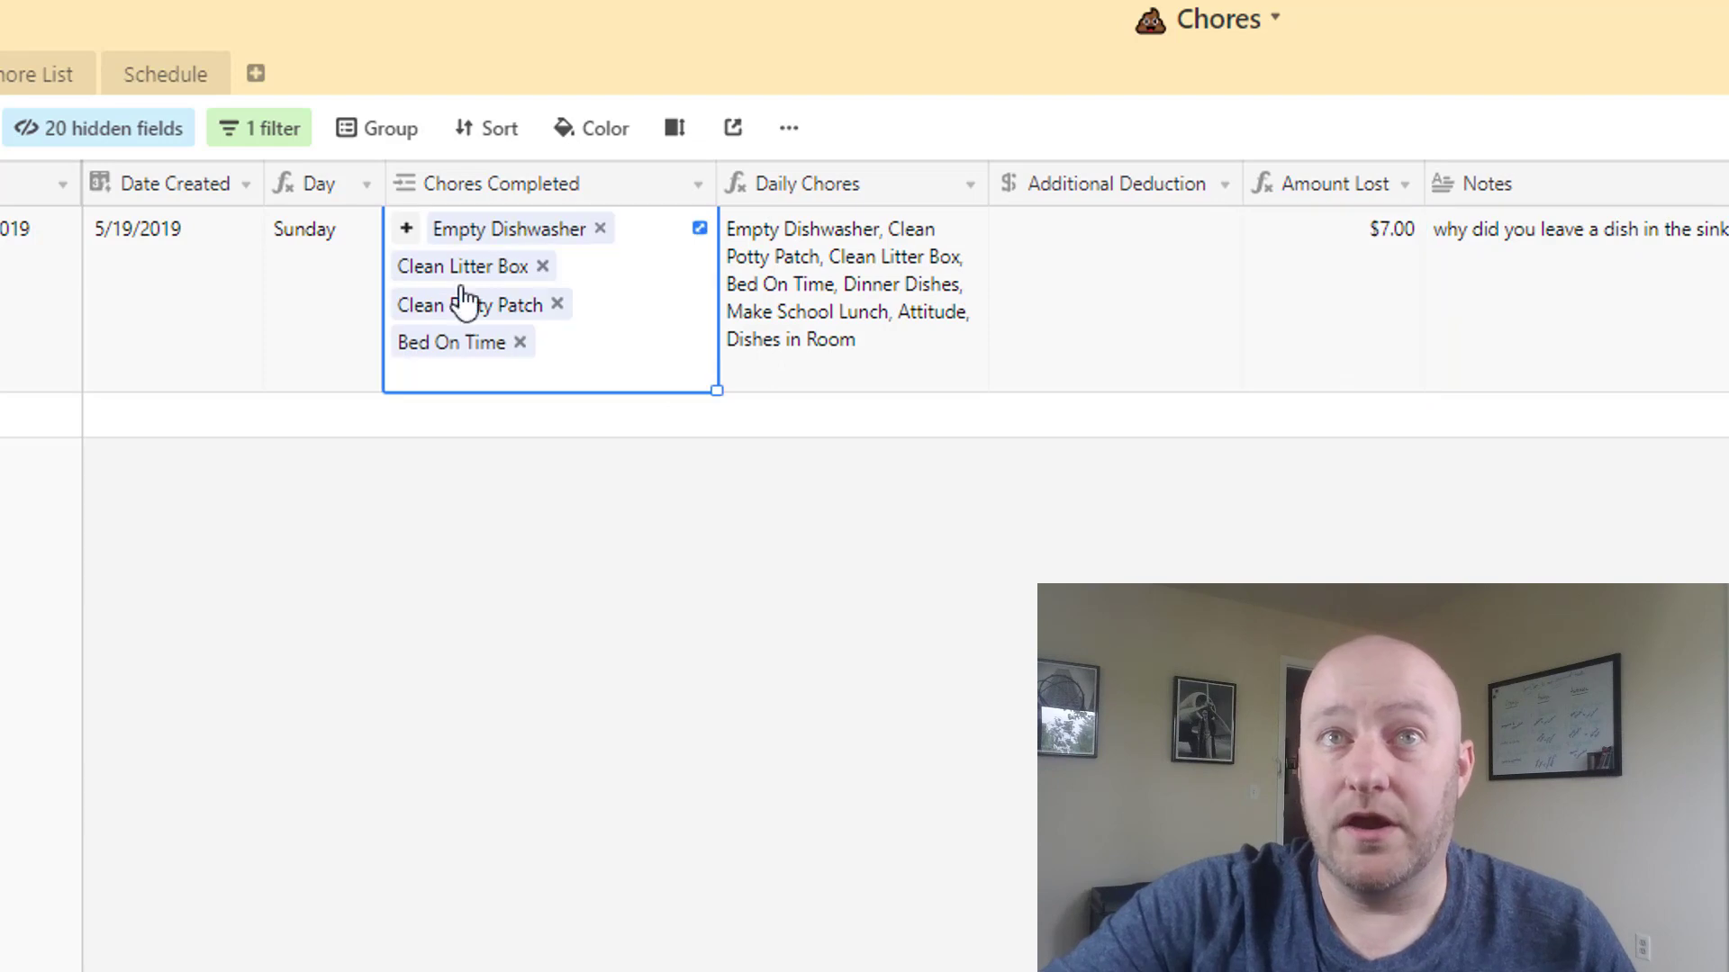
click(407, 232)
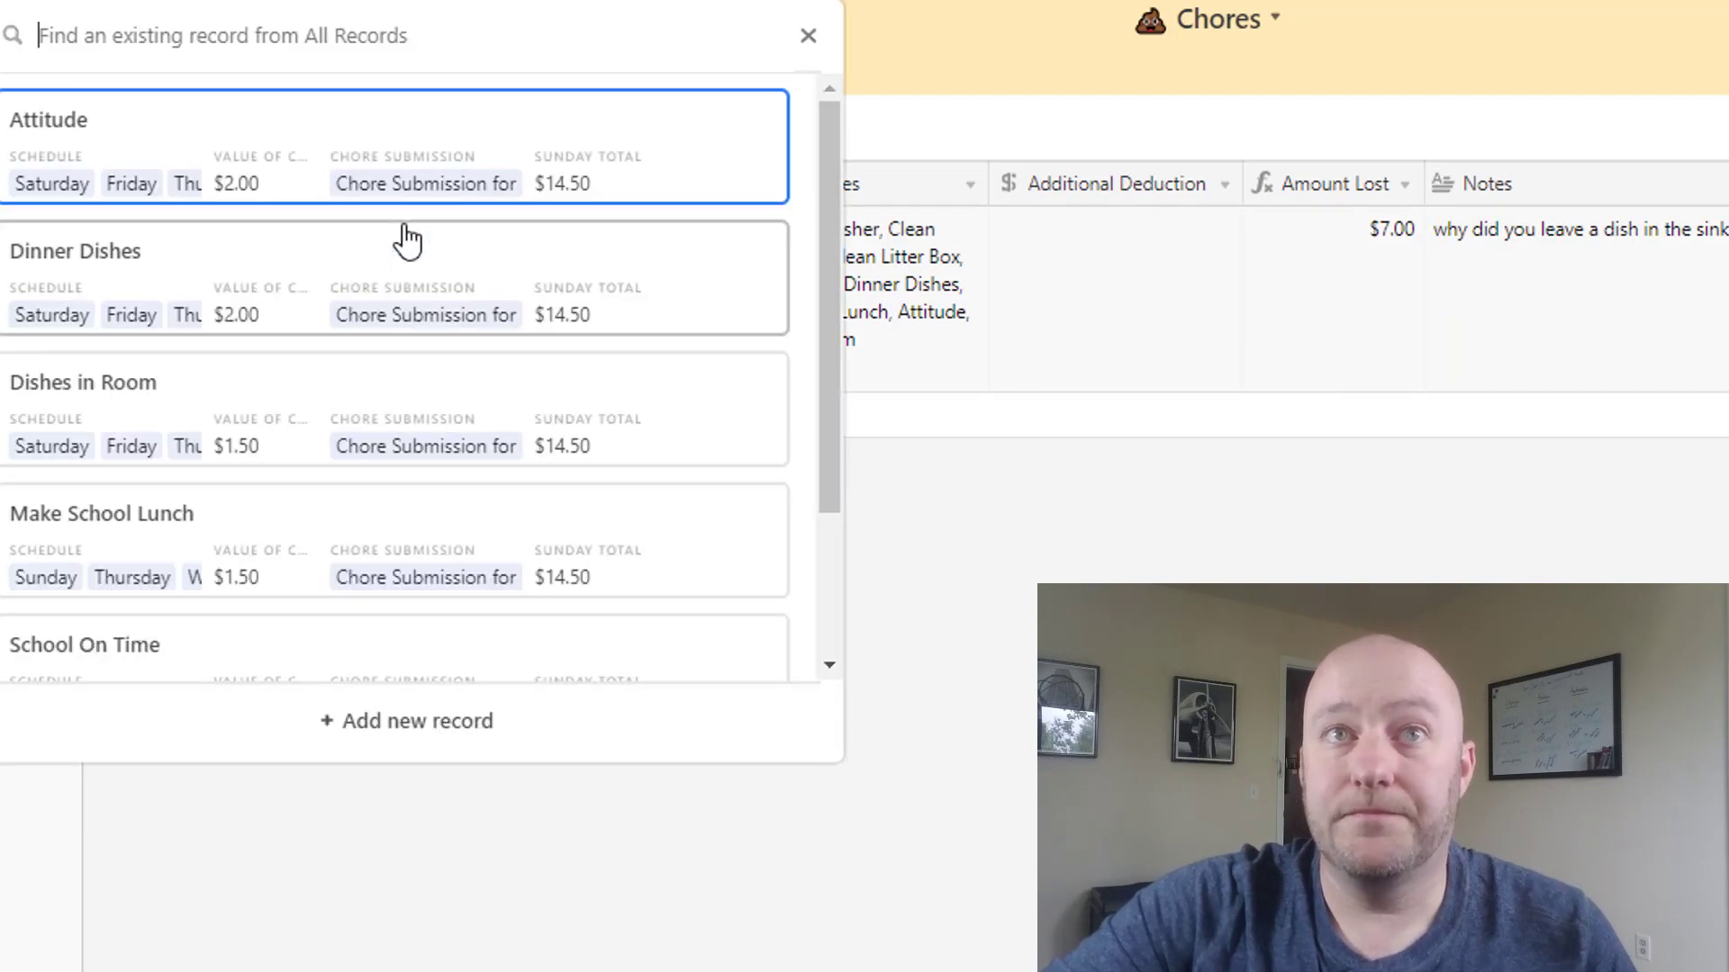
click(230, 282)
click(868, 336)
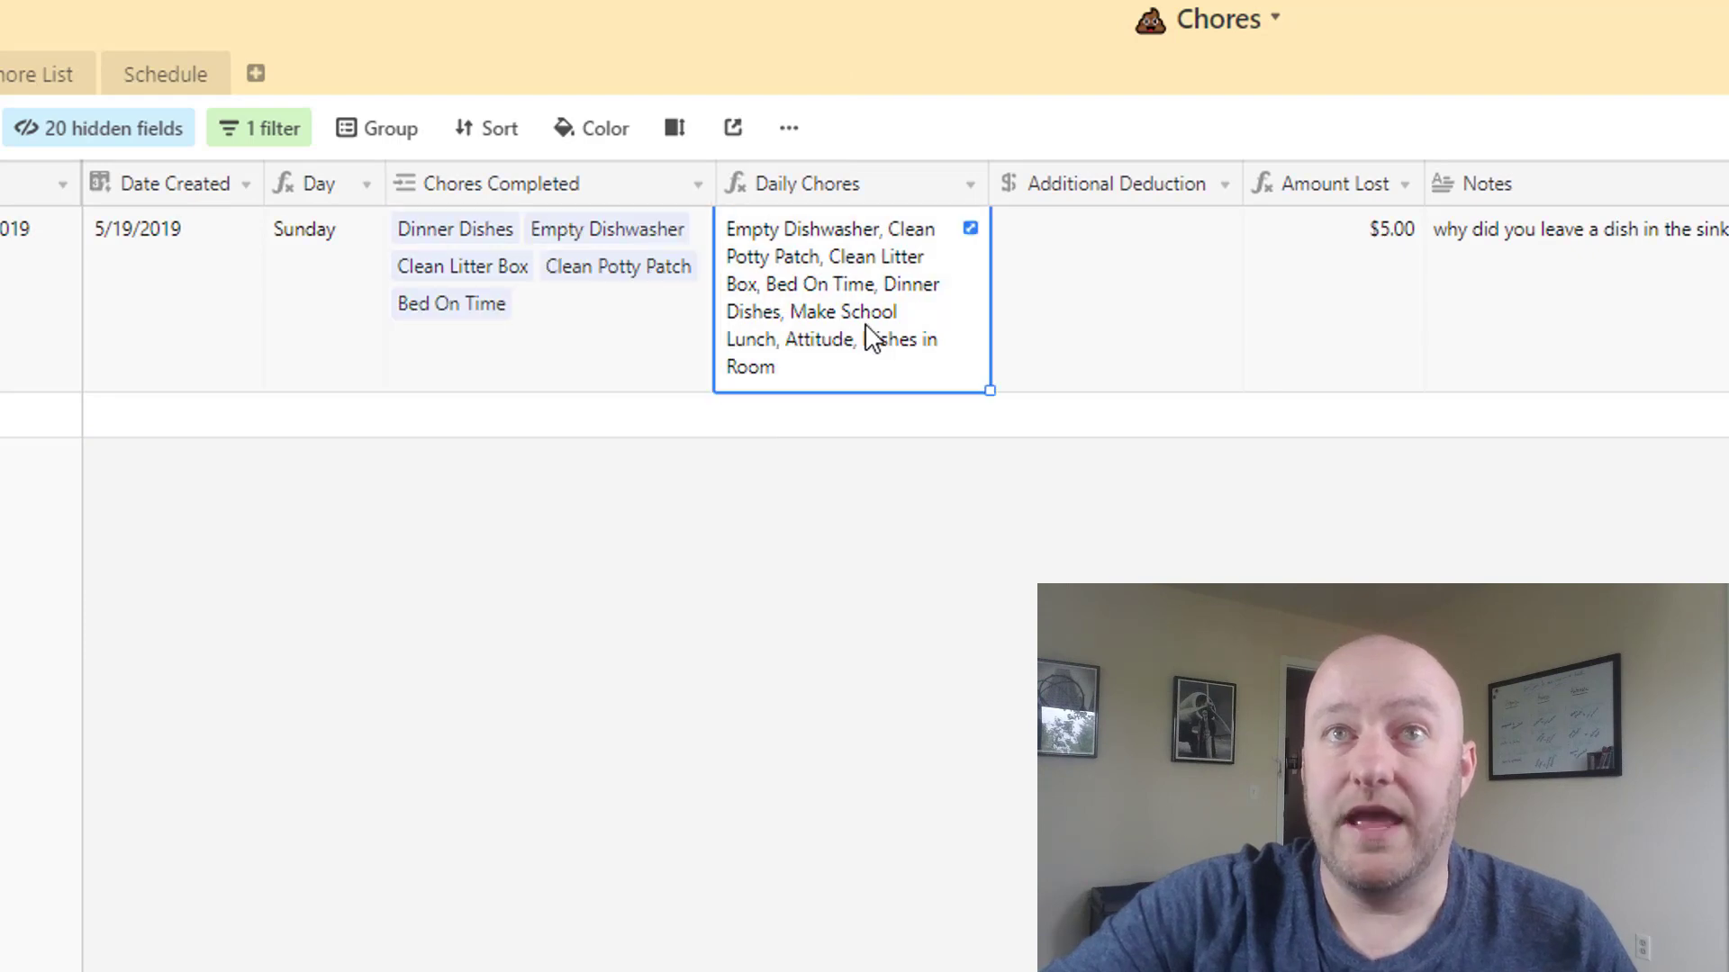
click(1370, 336)
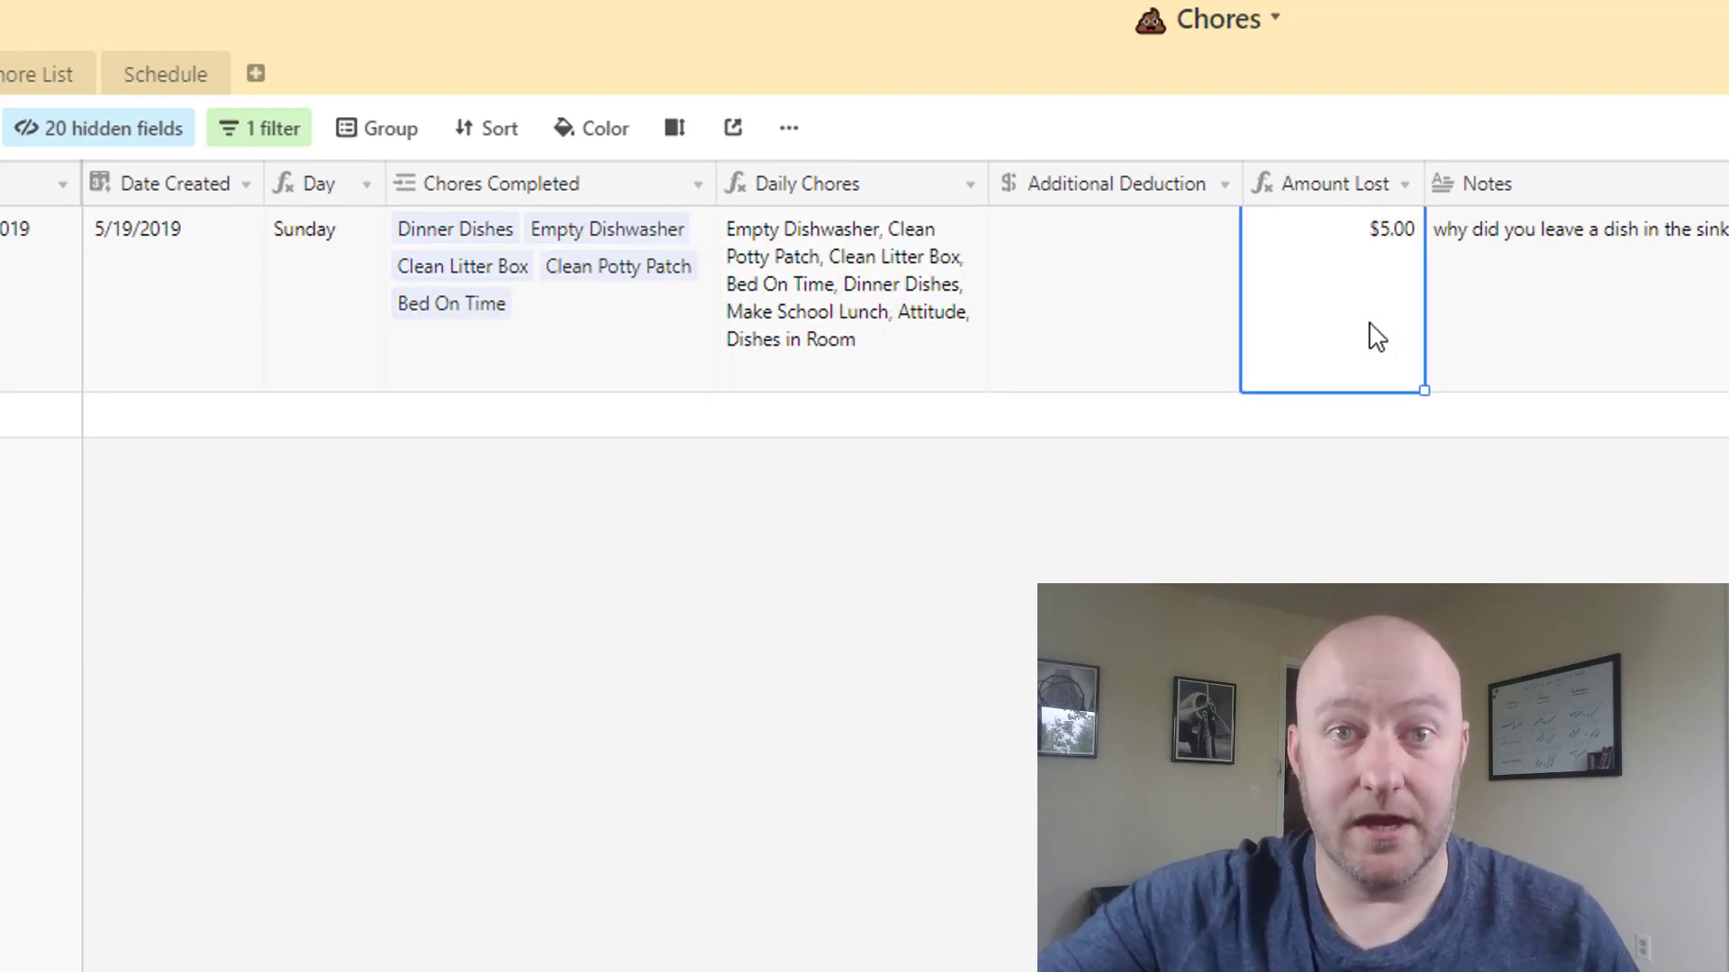
Step: Remove Empty Dishwasher from the completed chores, raising Amount Lost to $6.50
click(860, 335)
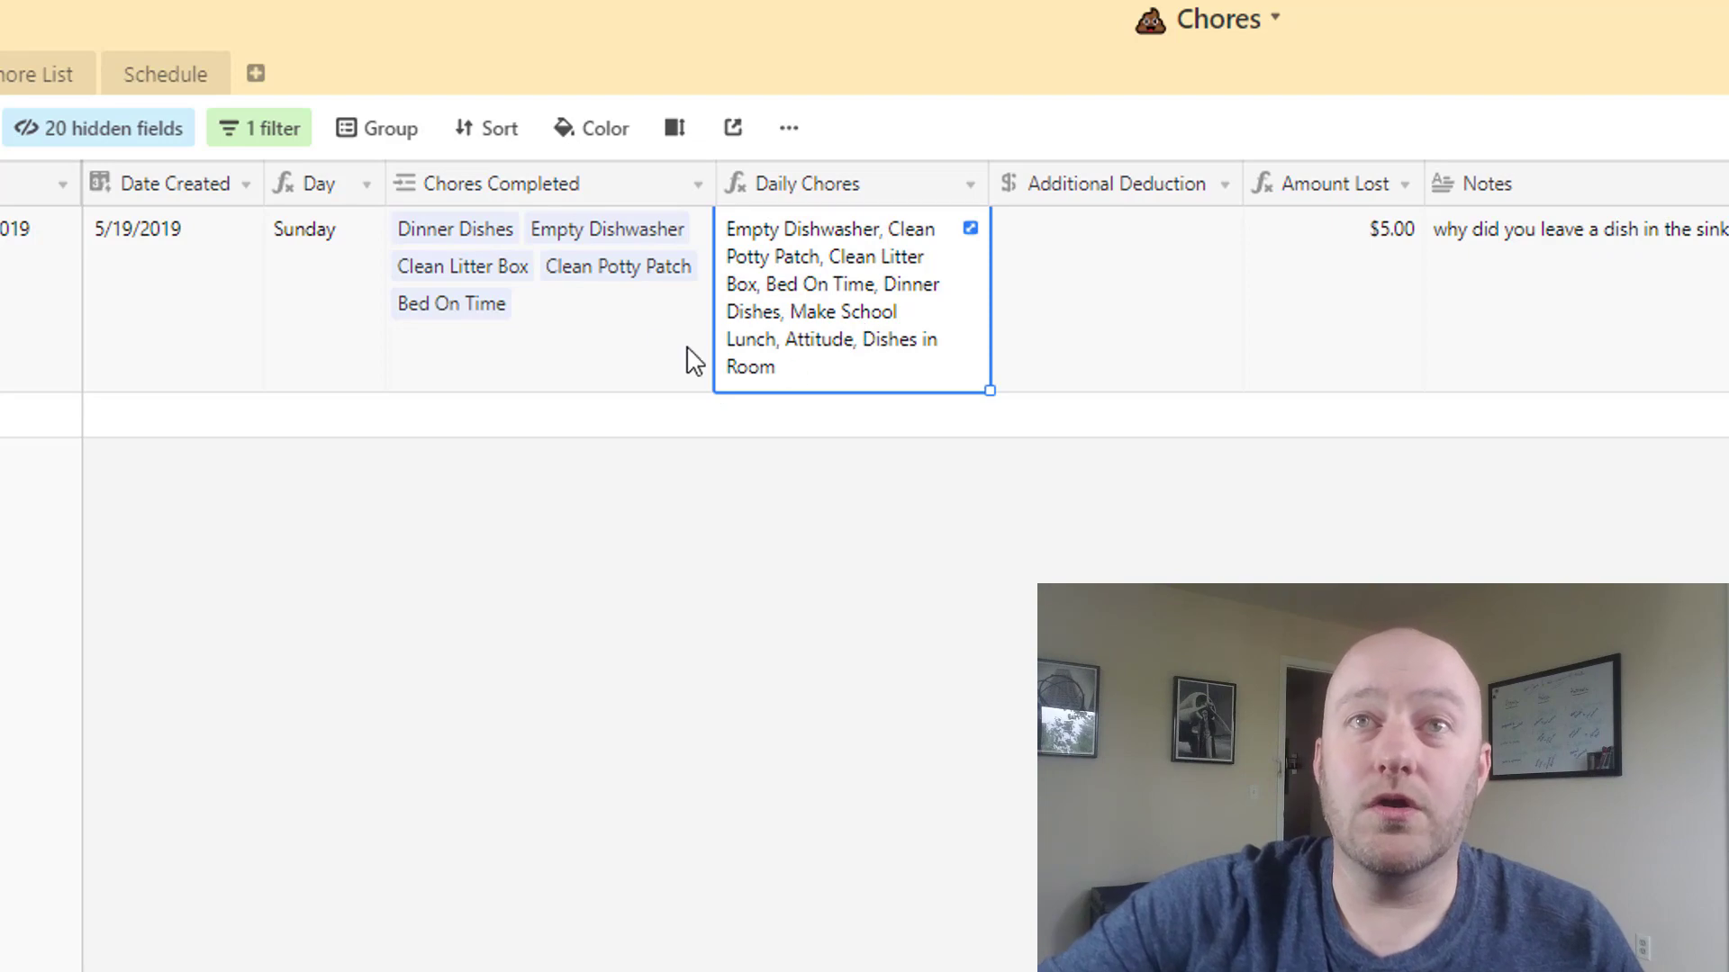
click(601, 247)
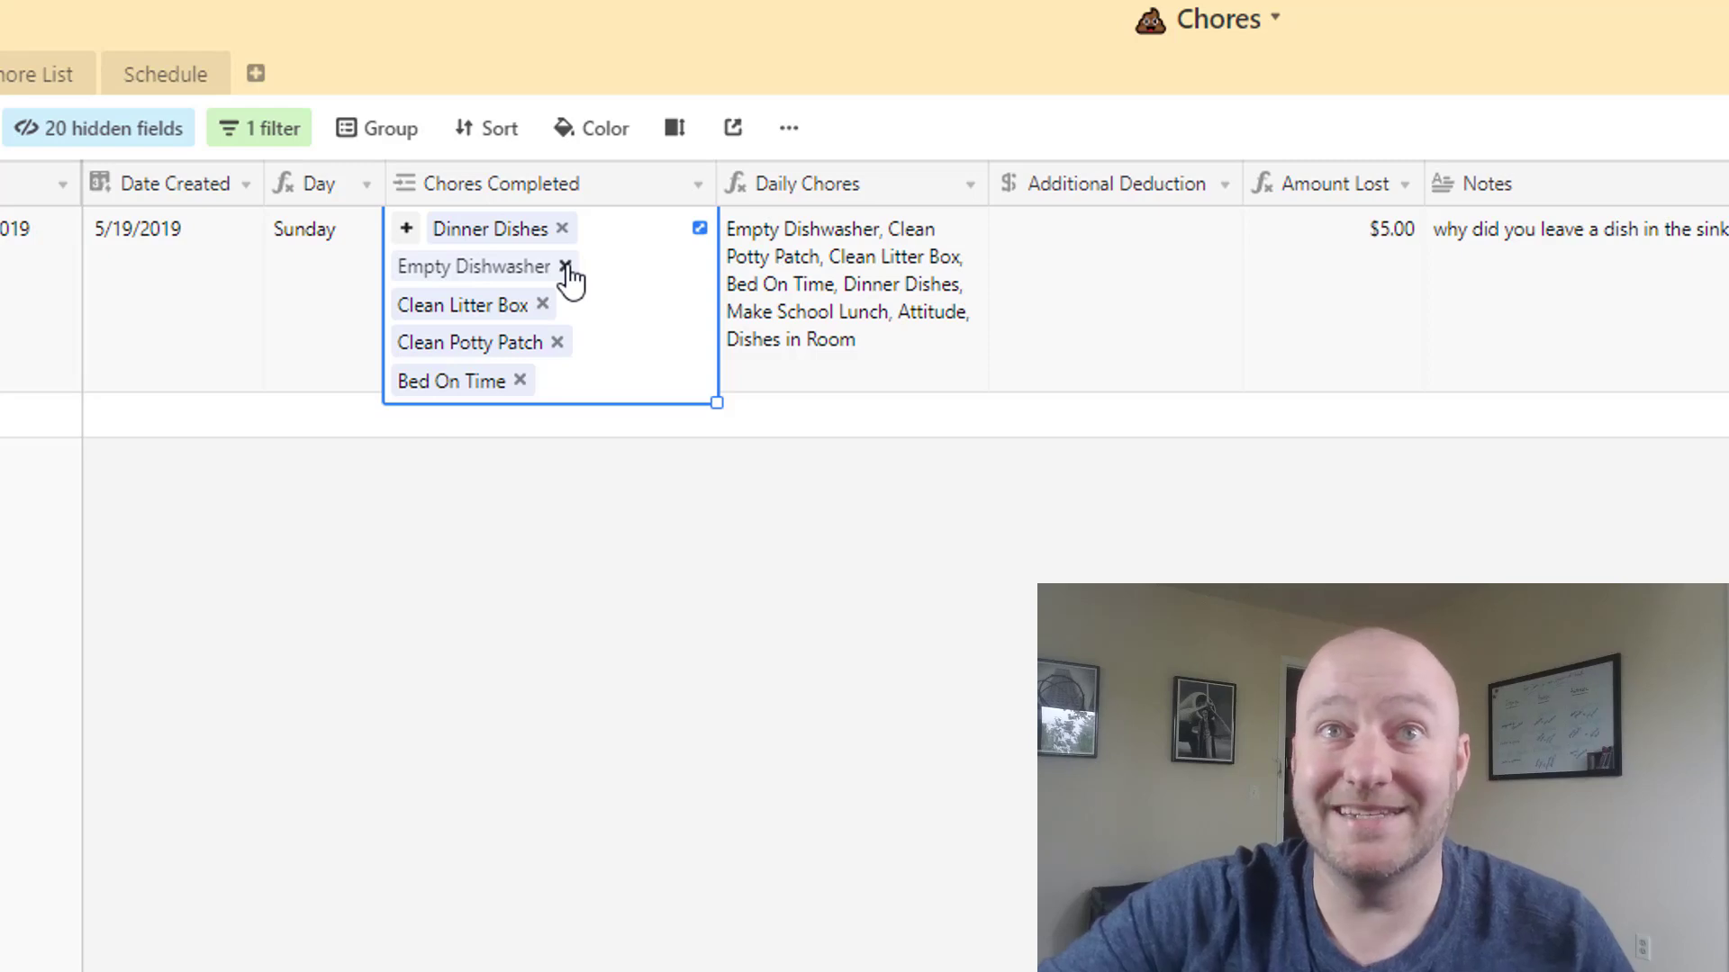
click(565, 267)
click(851, 286)
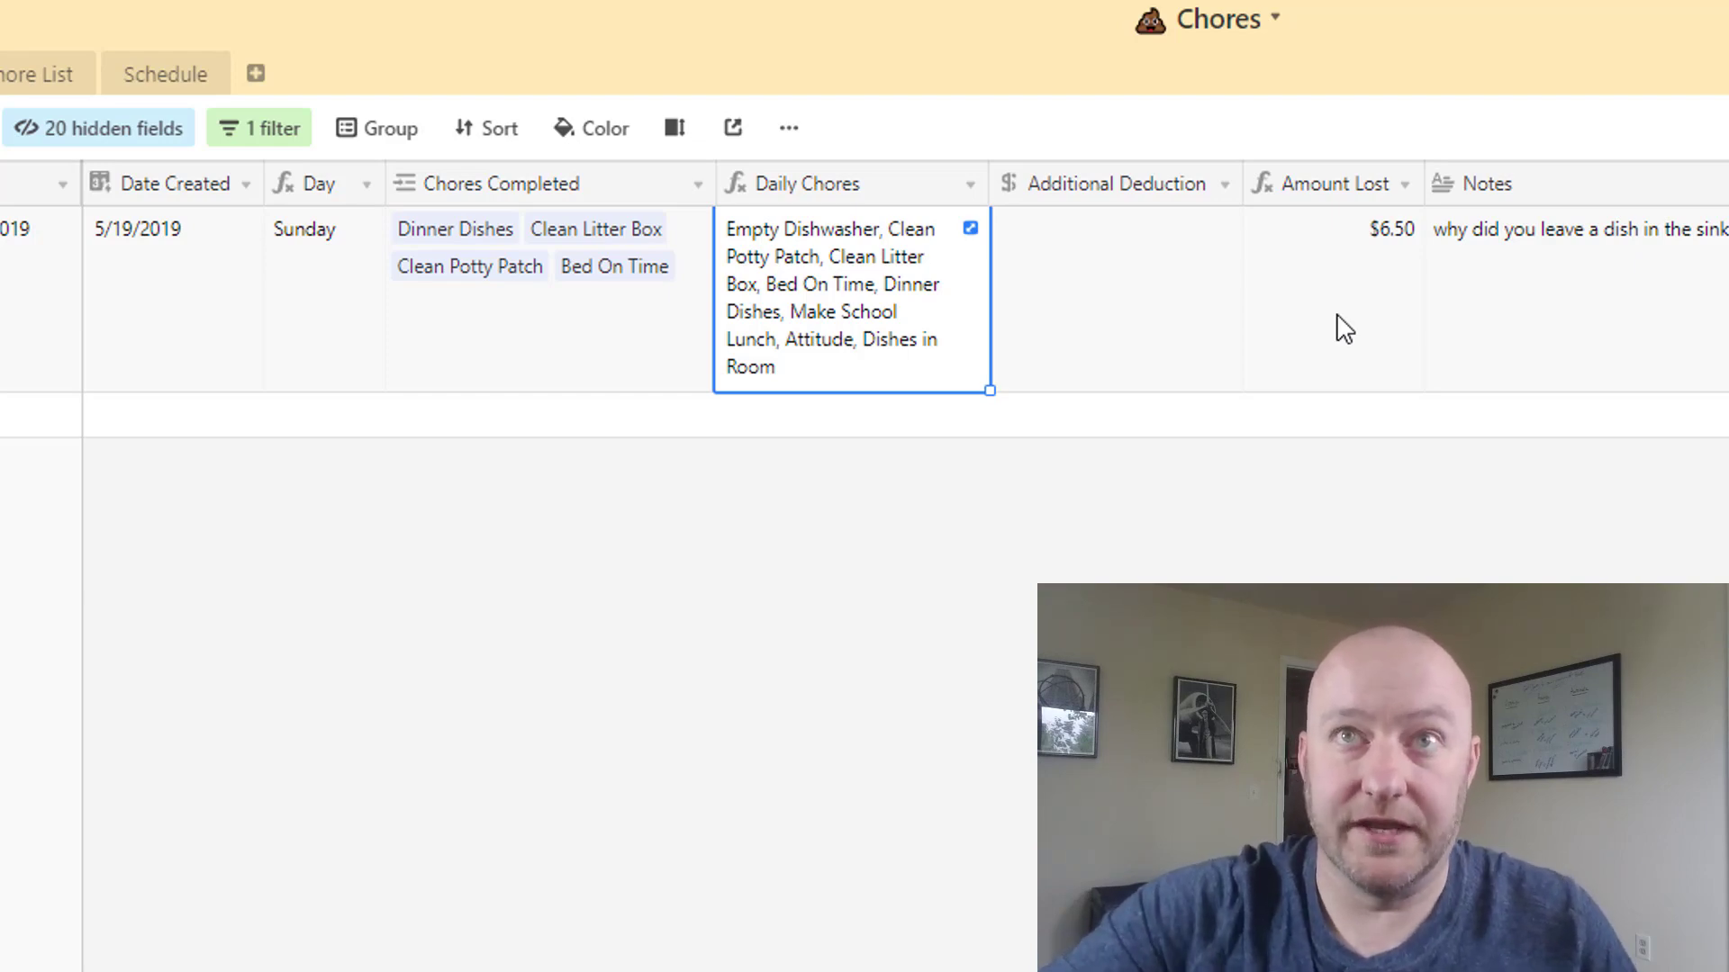
scroll(672, 309, right, 4)
click(540, 374)
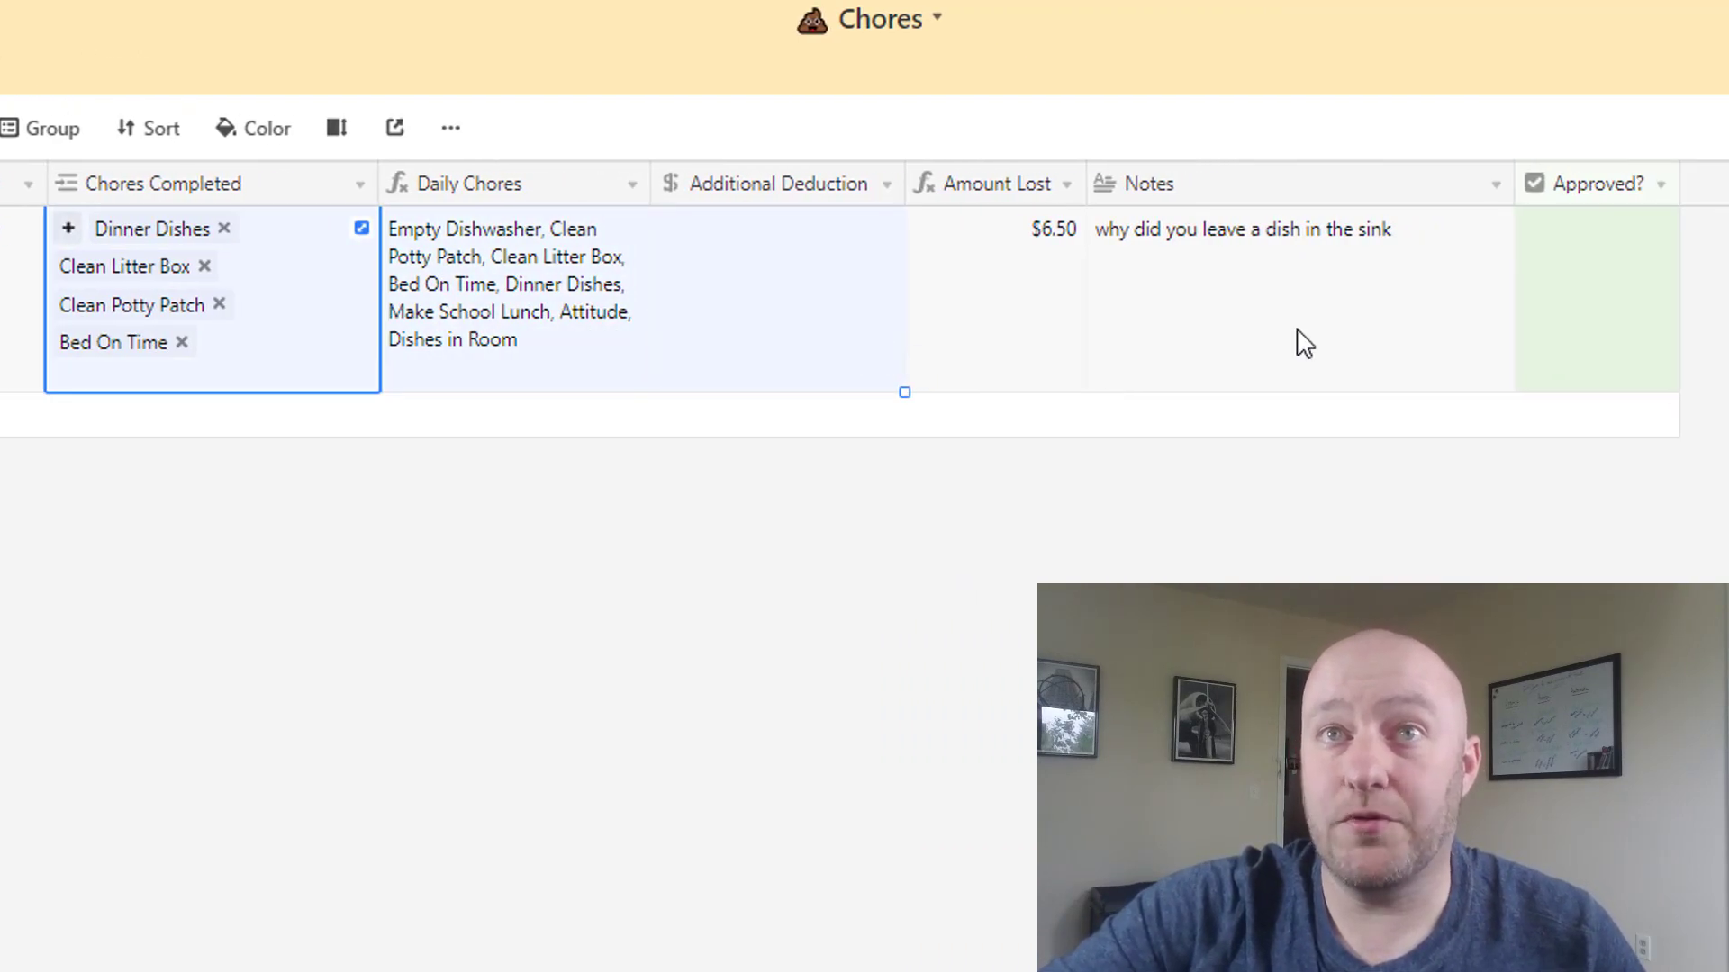
Step: Tick Approved? on the Sunday submission, then find its 5/19/2019 row in Approved Submissions
click(1582, 297)
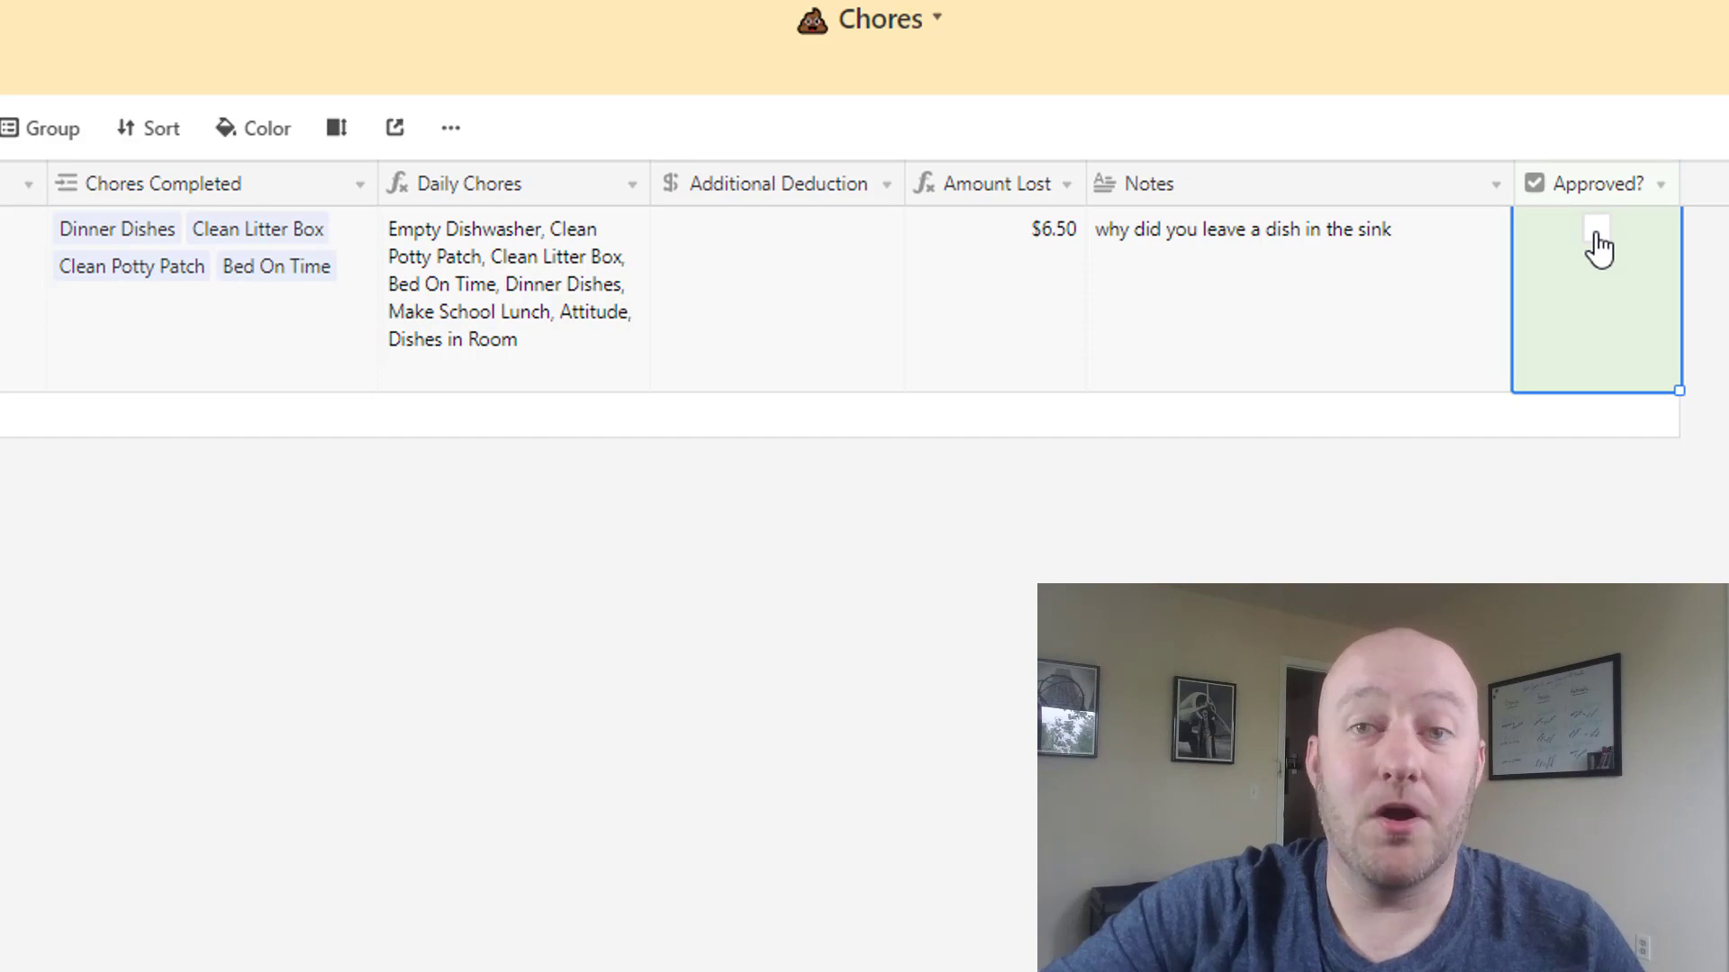
click(1596, 231)
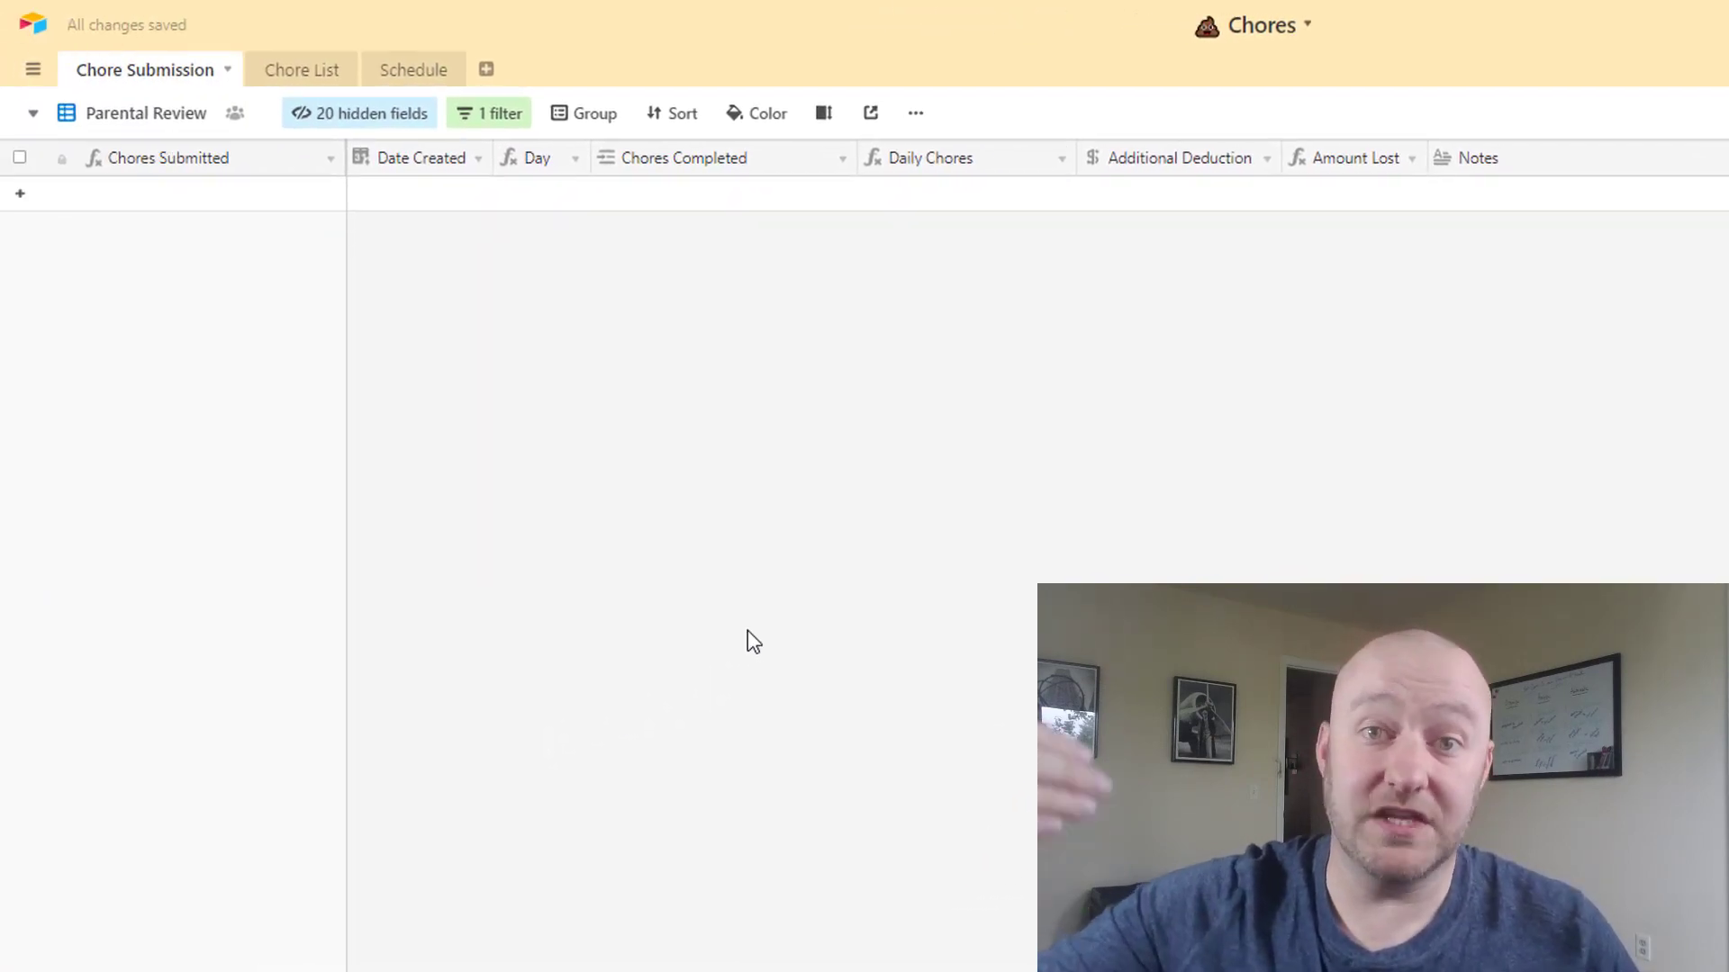
click(174, 120)
click(201, 270)
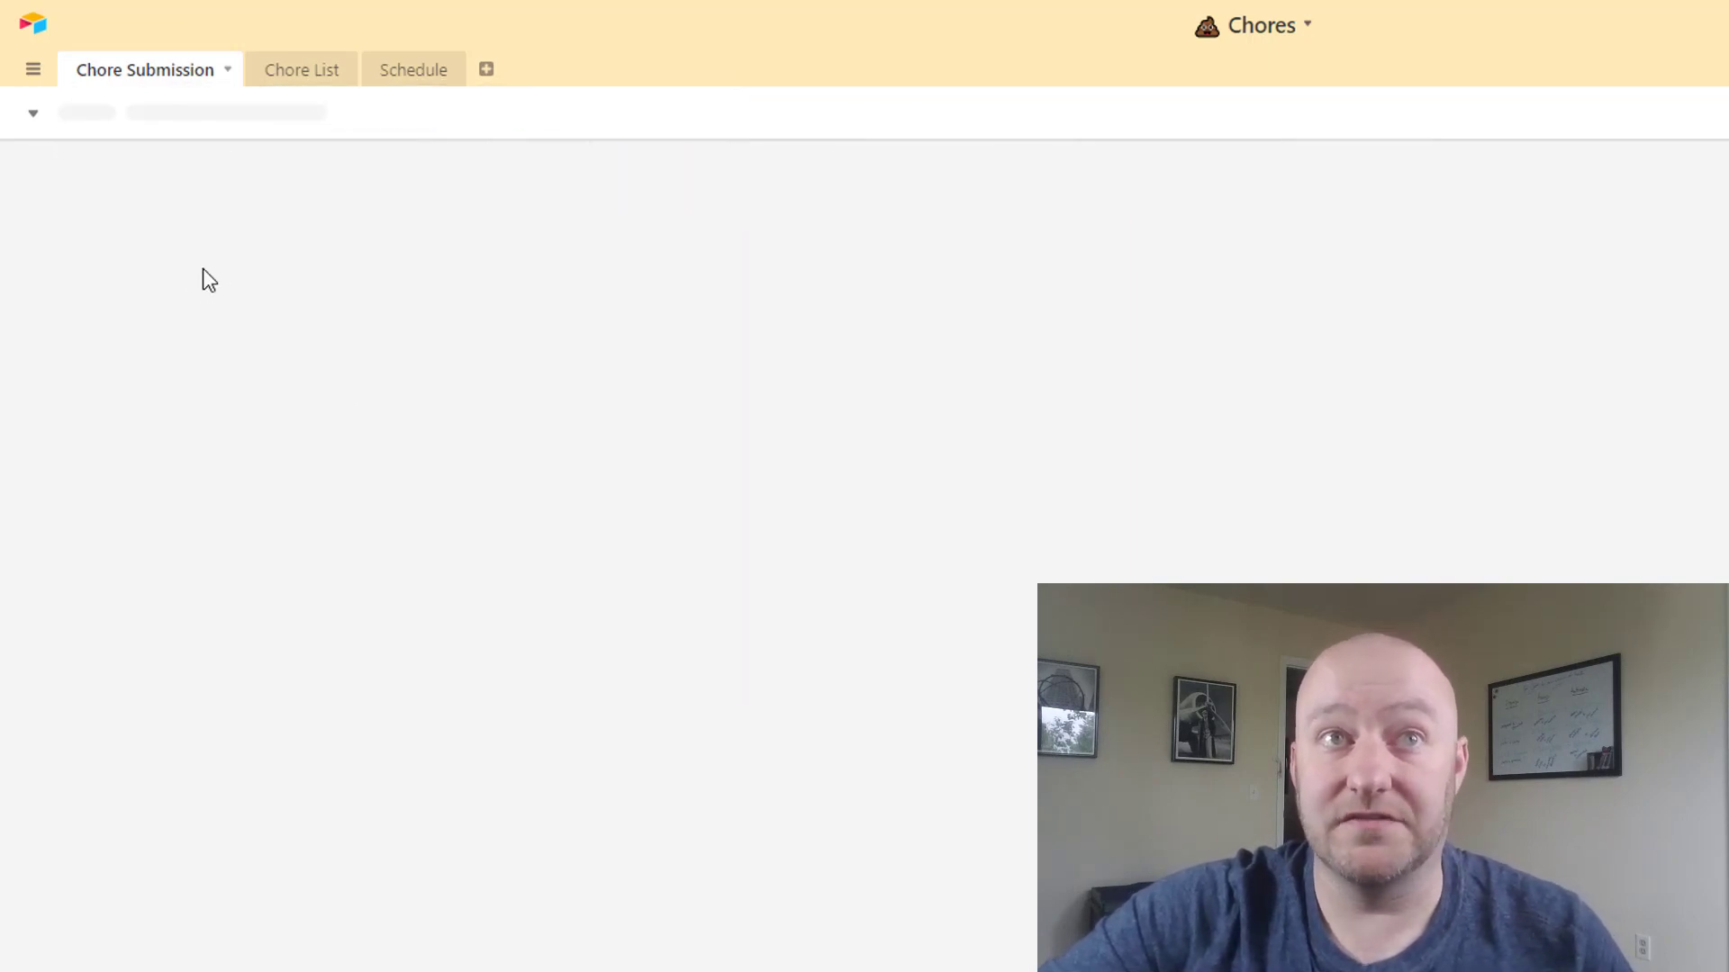
click(423, 725)
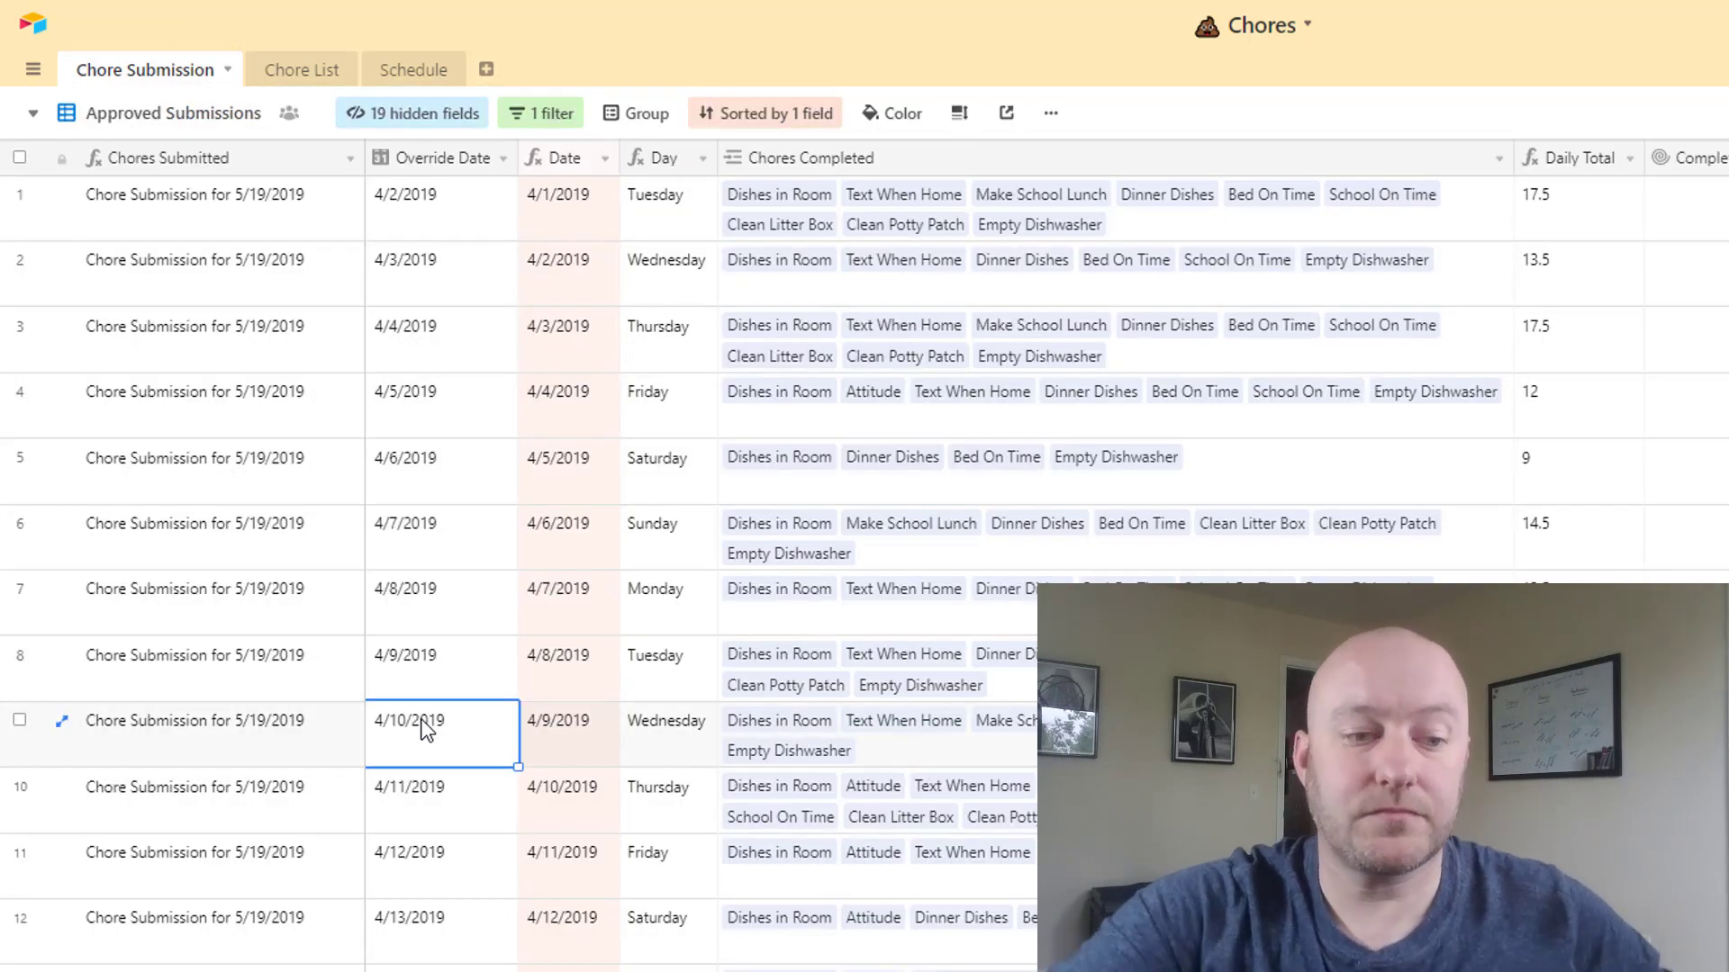
scroll(426, 729, down, 15)
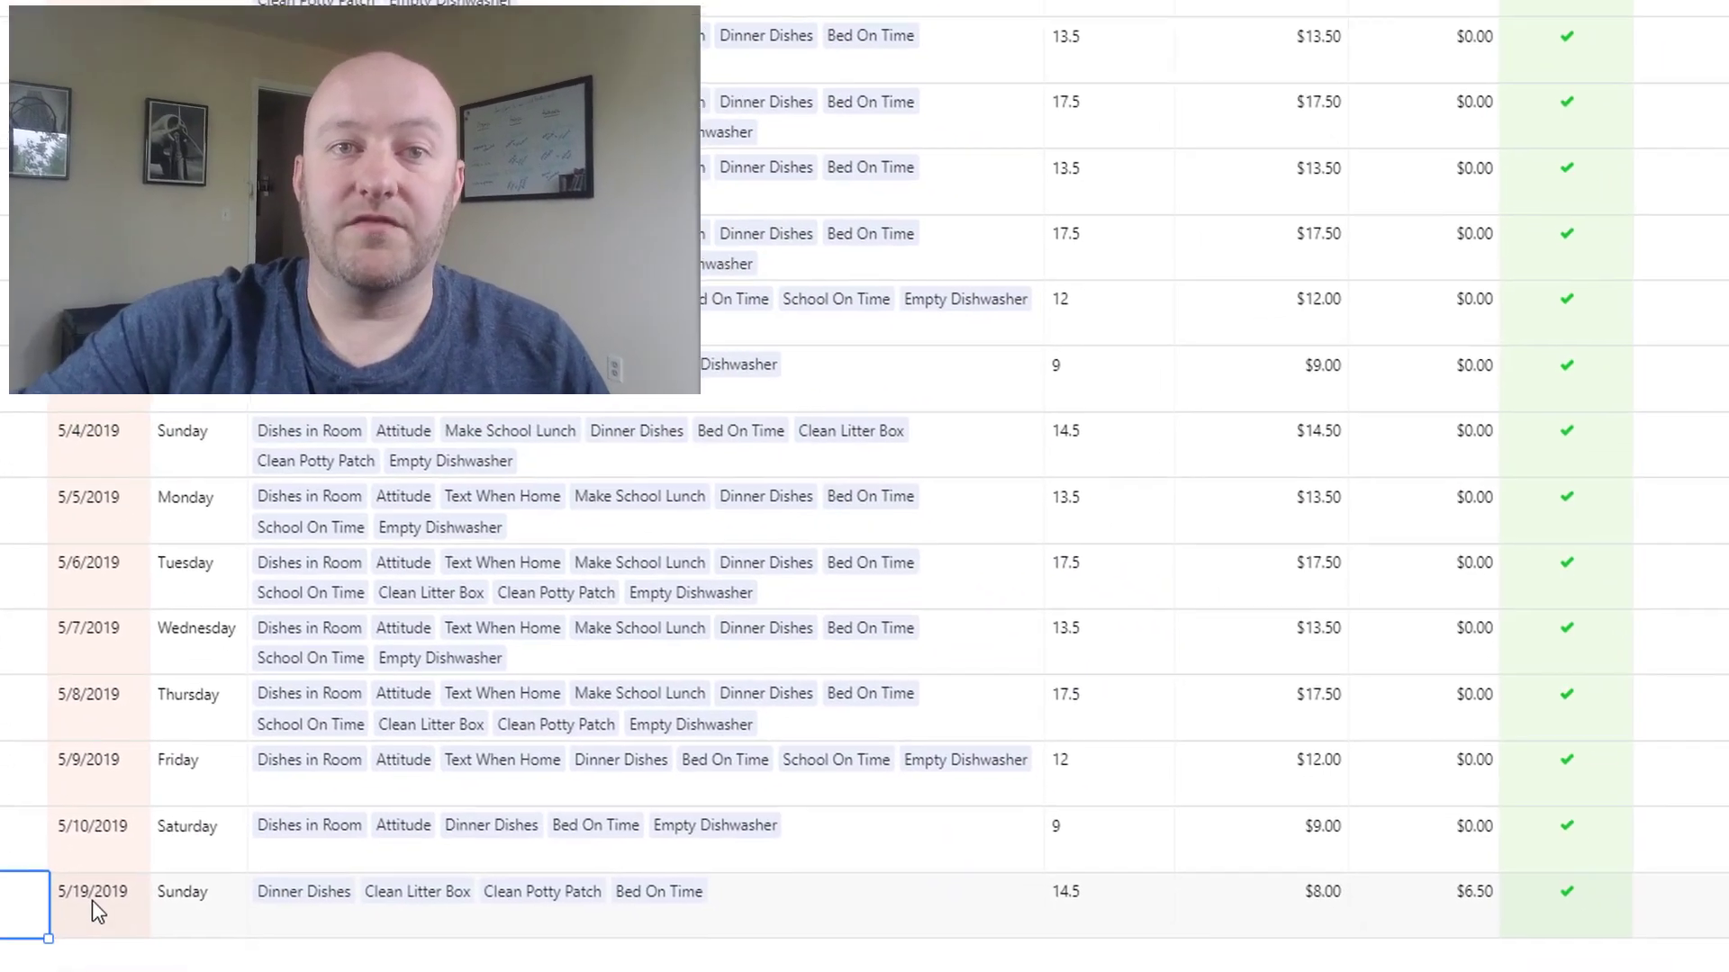
click(99, 893)
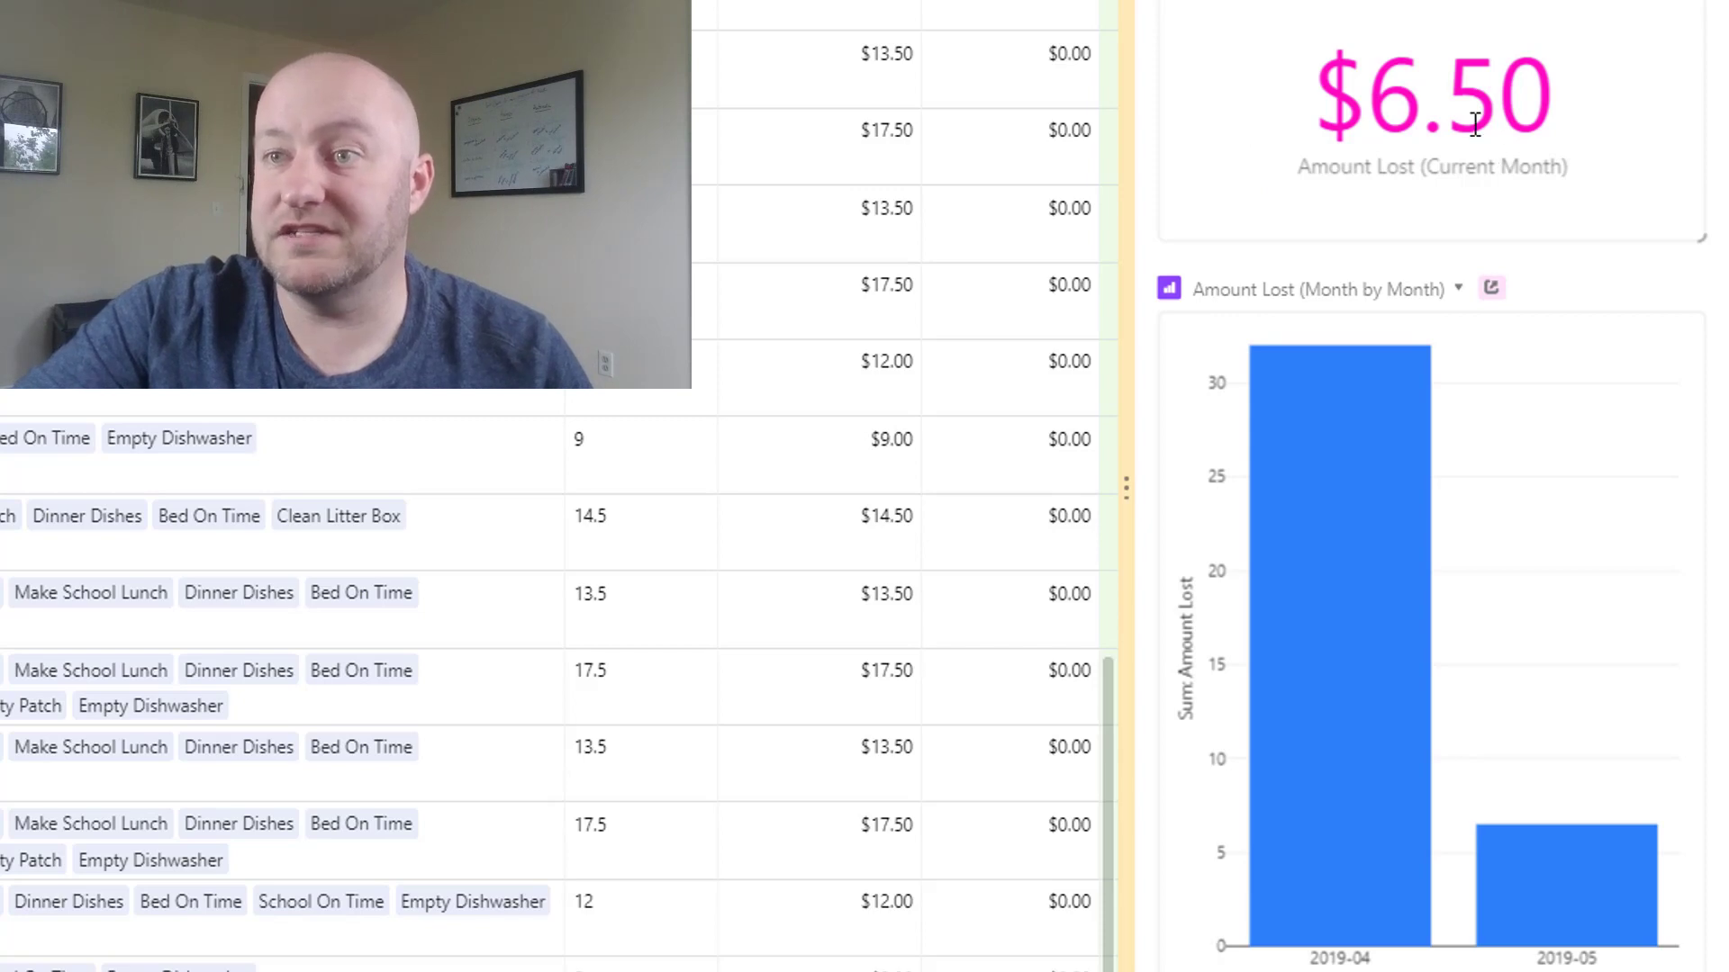
scroll(550, 675, right, 1)
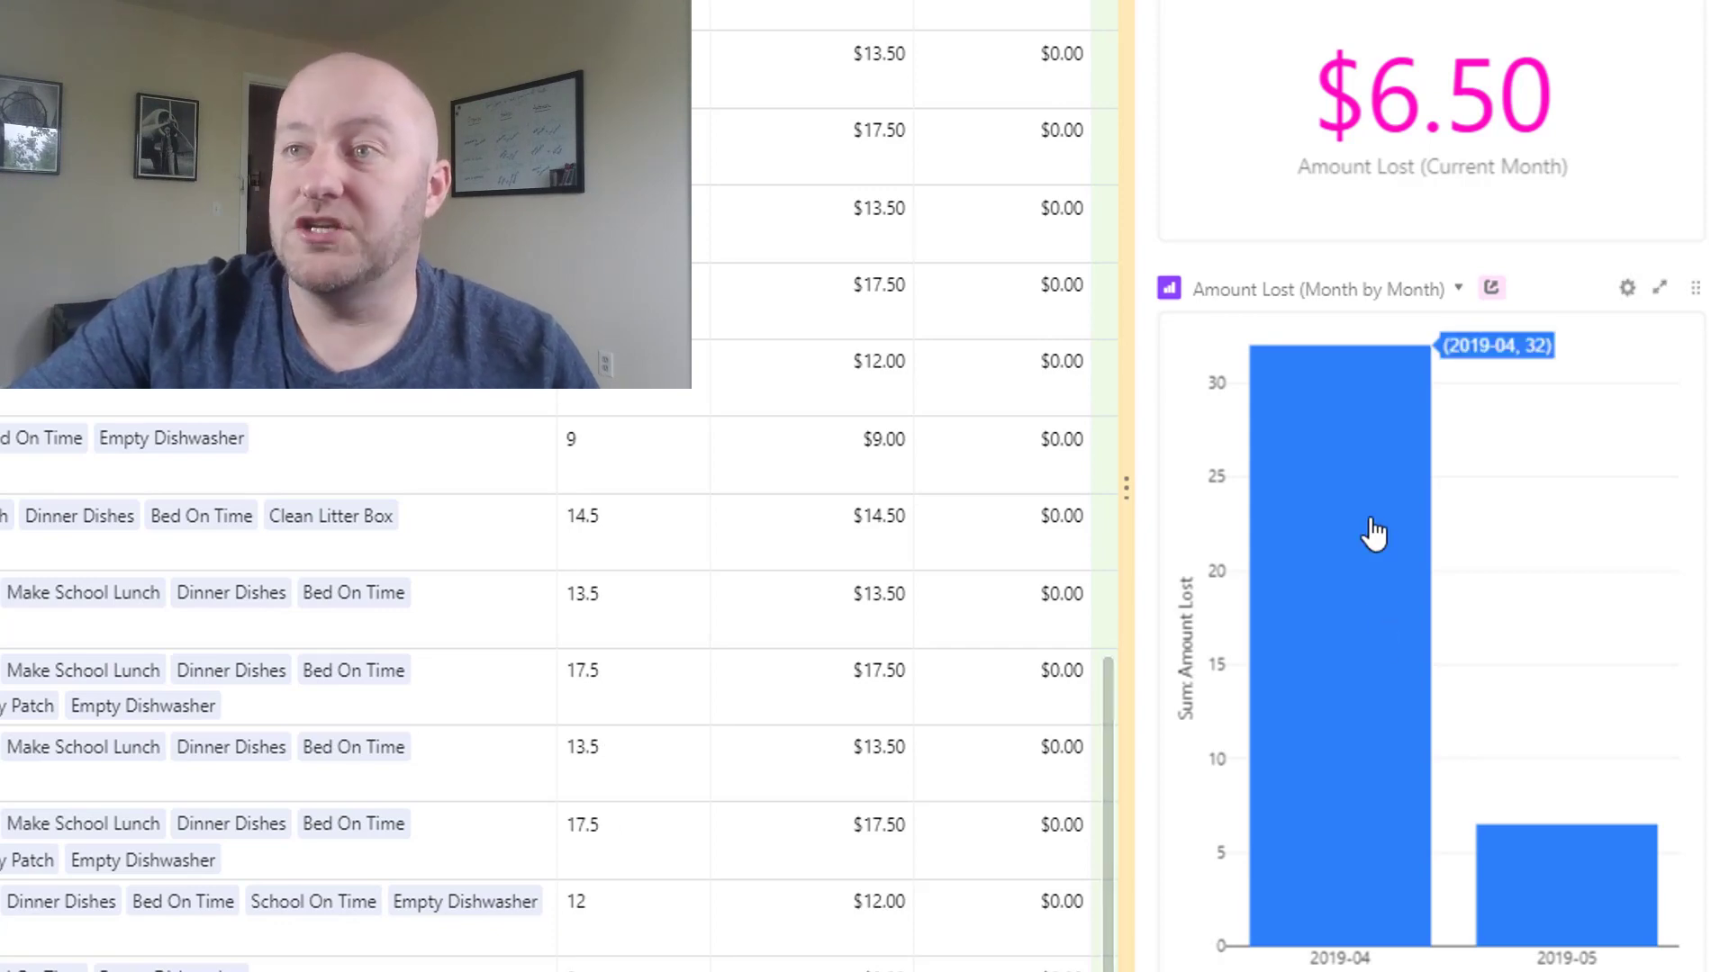
mouse_move(1561, 896)
mouse_move(1357, 648)
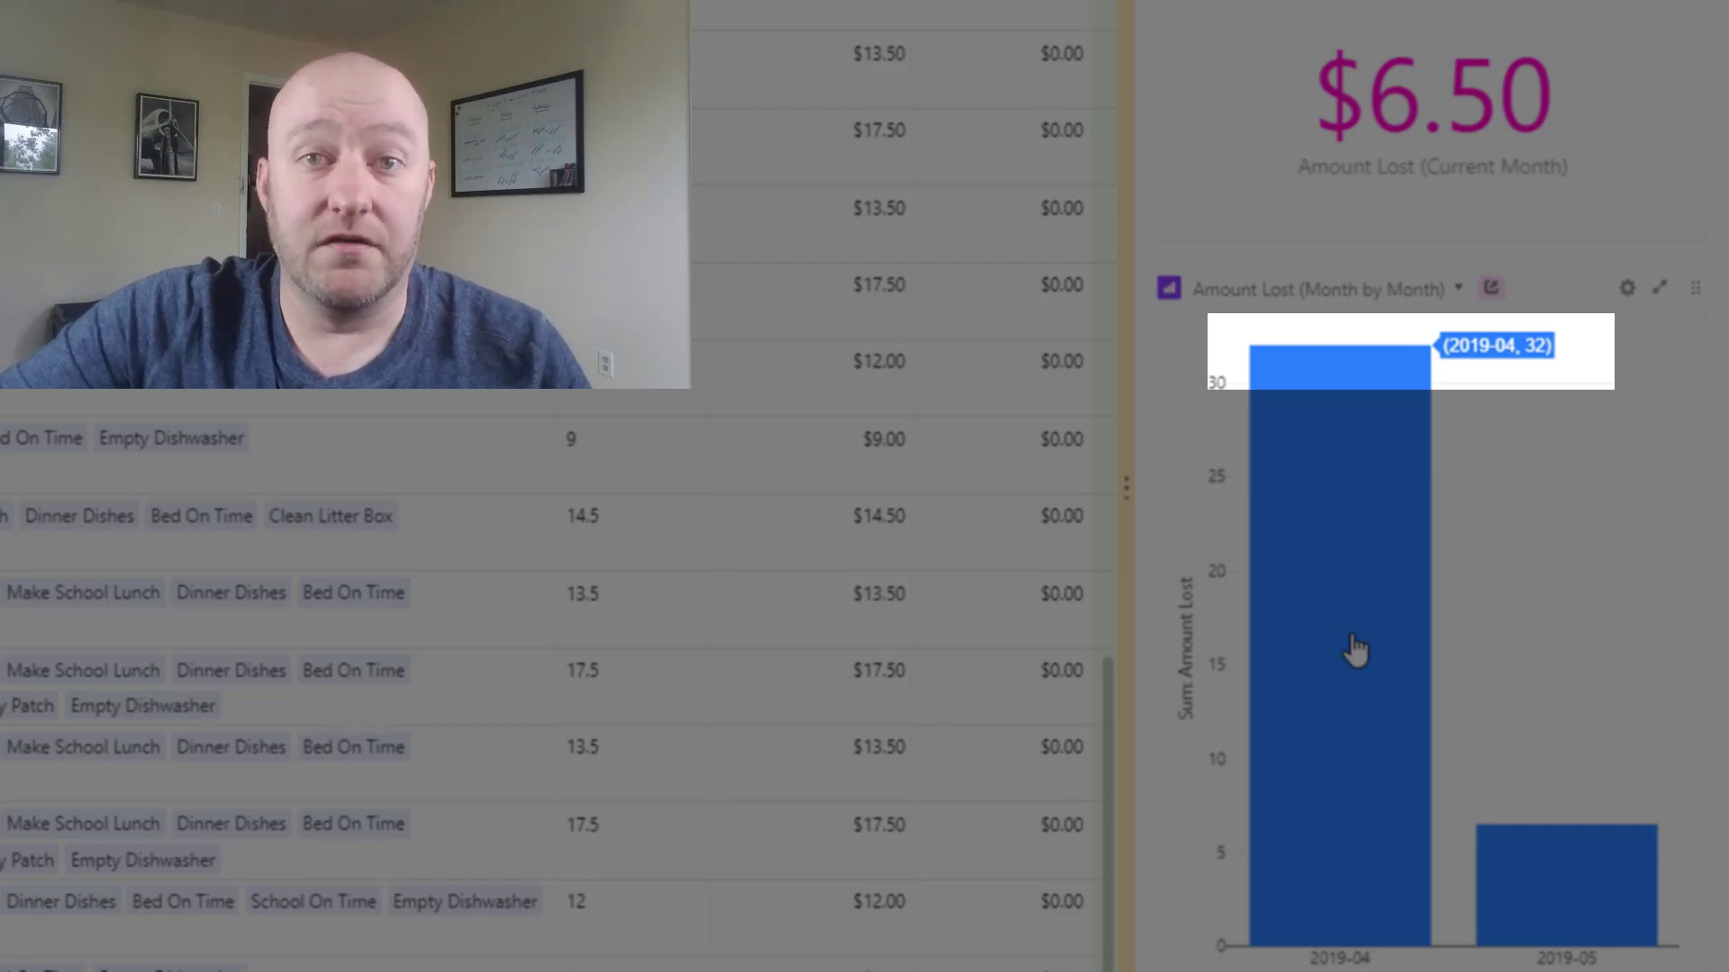
mouse_move(1543, 926)
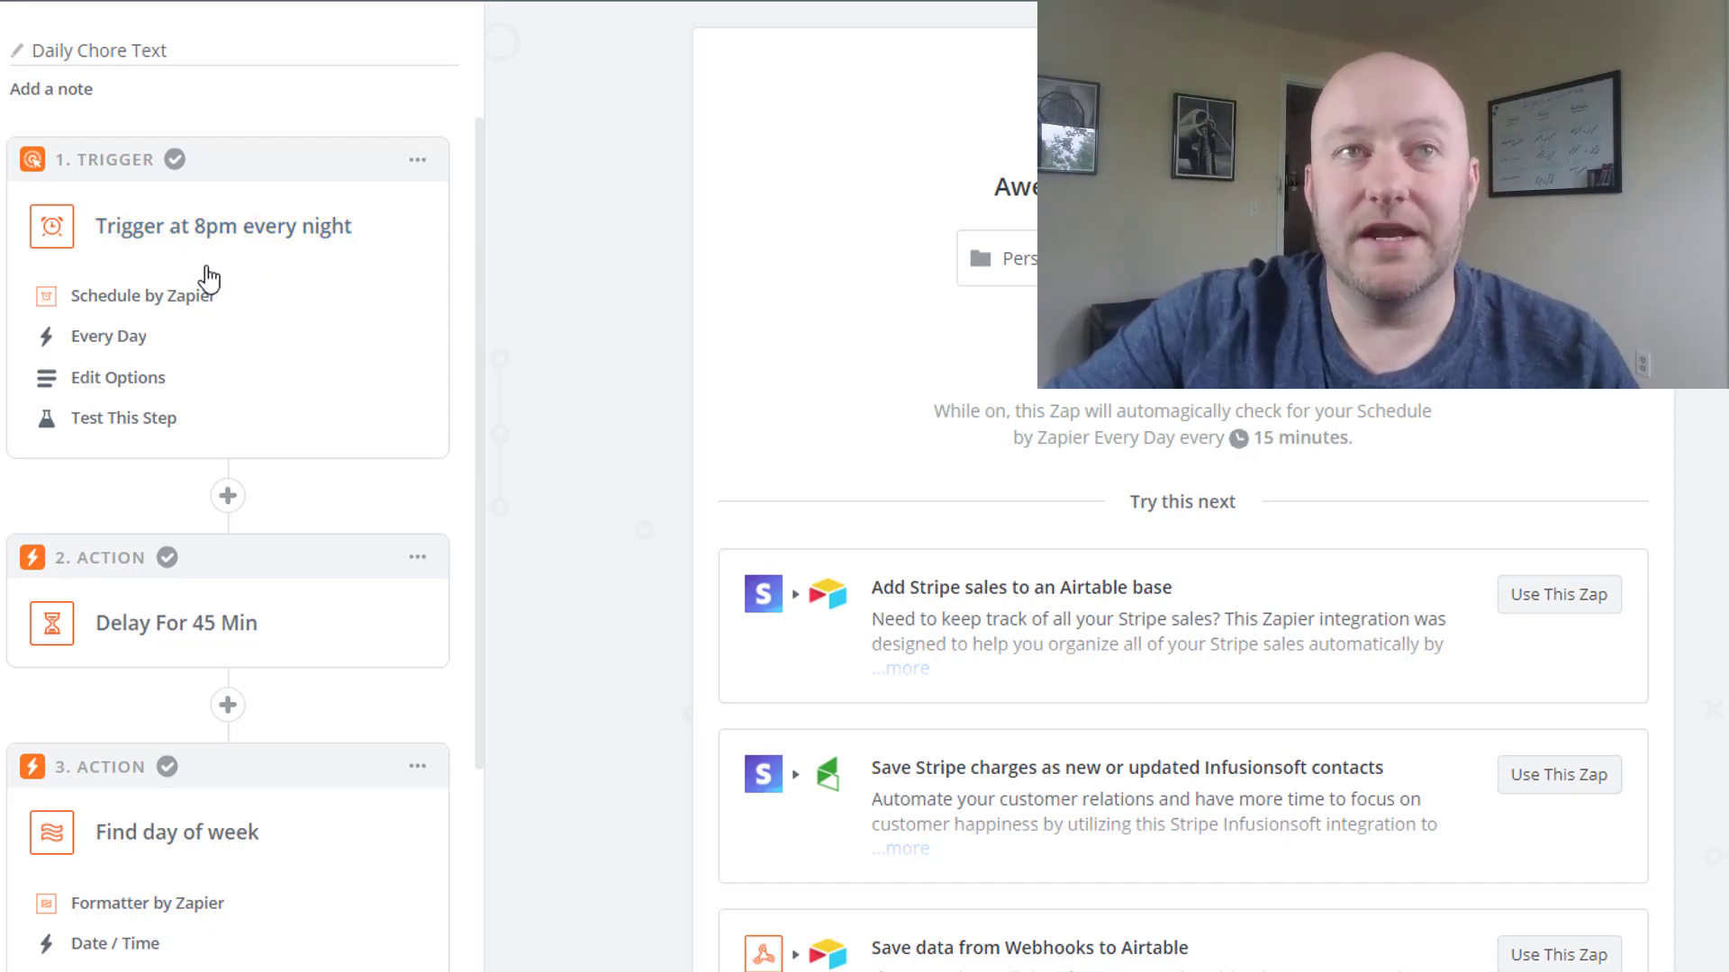
Step: Open step 3 Find day of week's template, a date.formatting transform on Zap Meta Human Now
scroll(208, 275, down, 2)
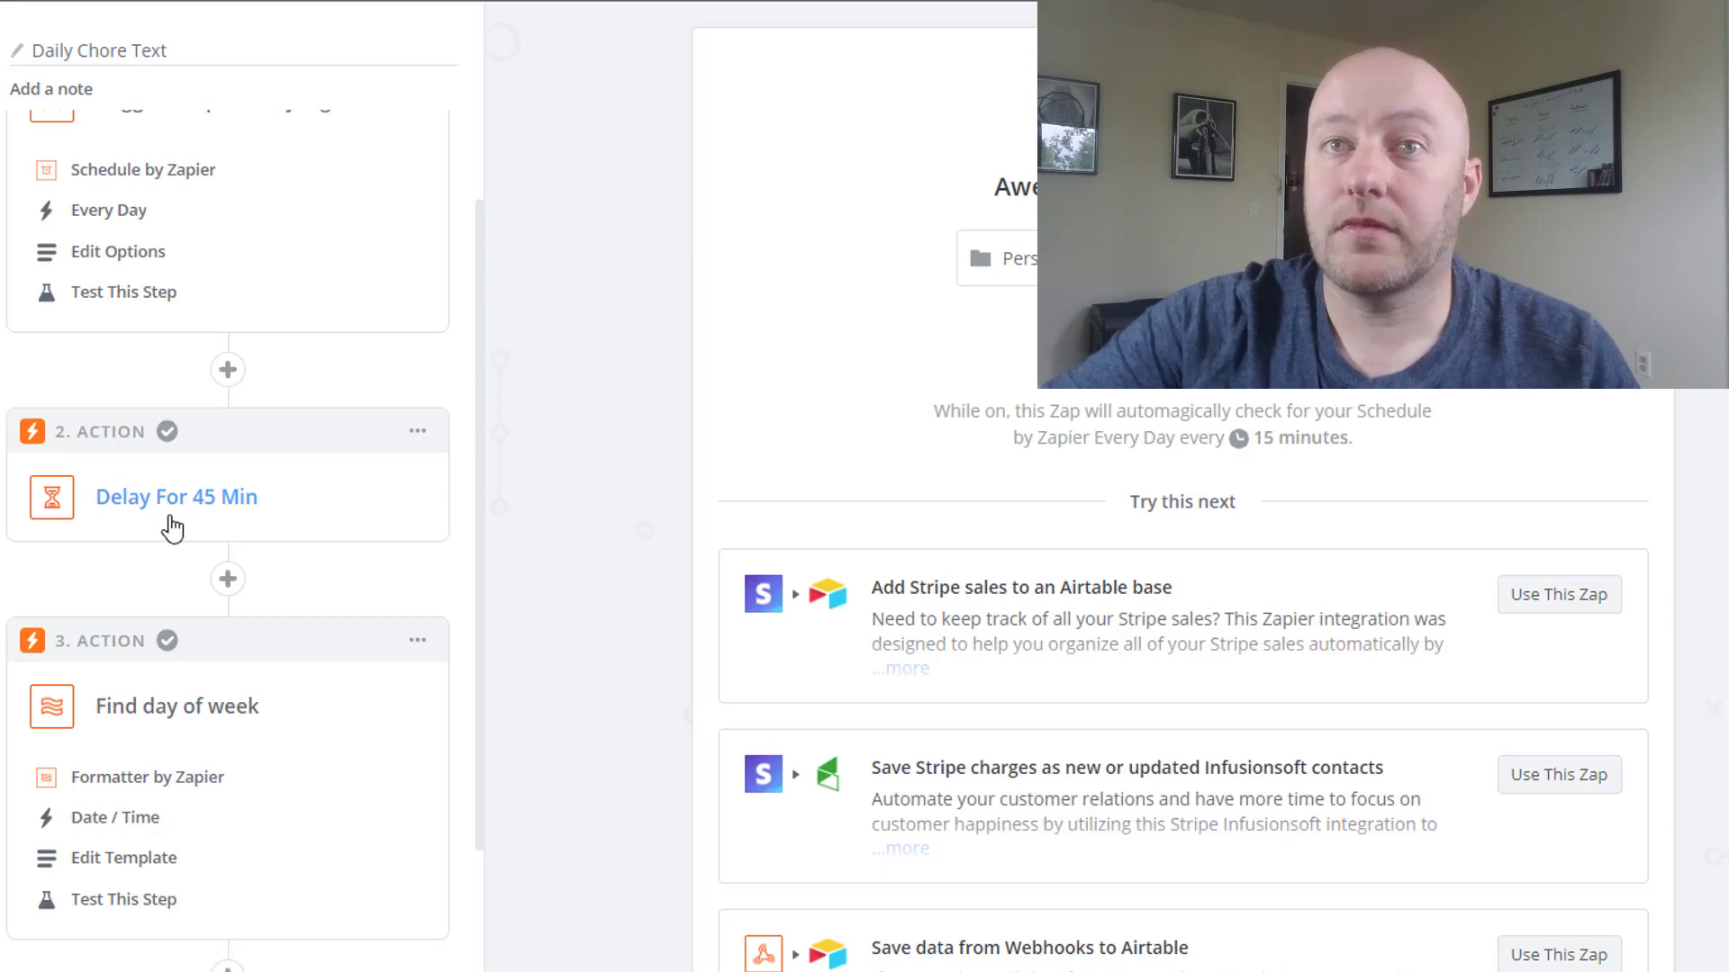
scroll(171, 527, down, 3)
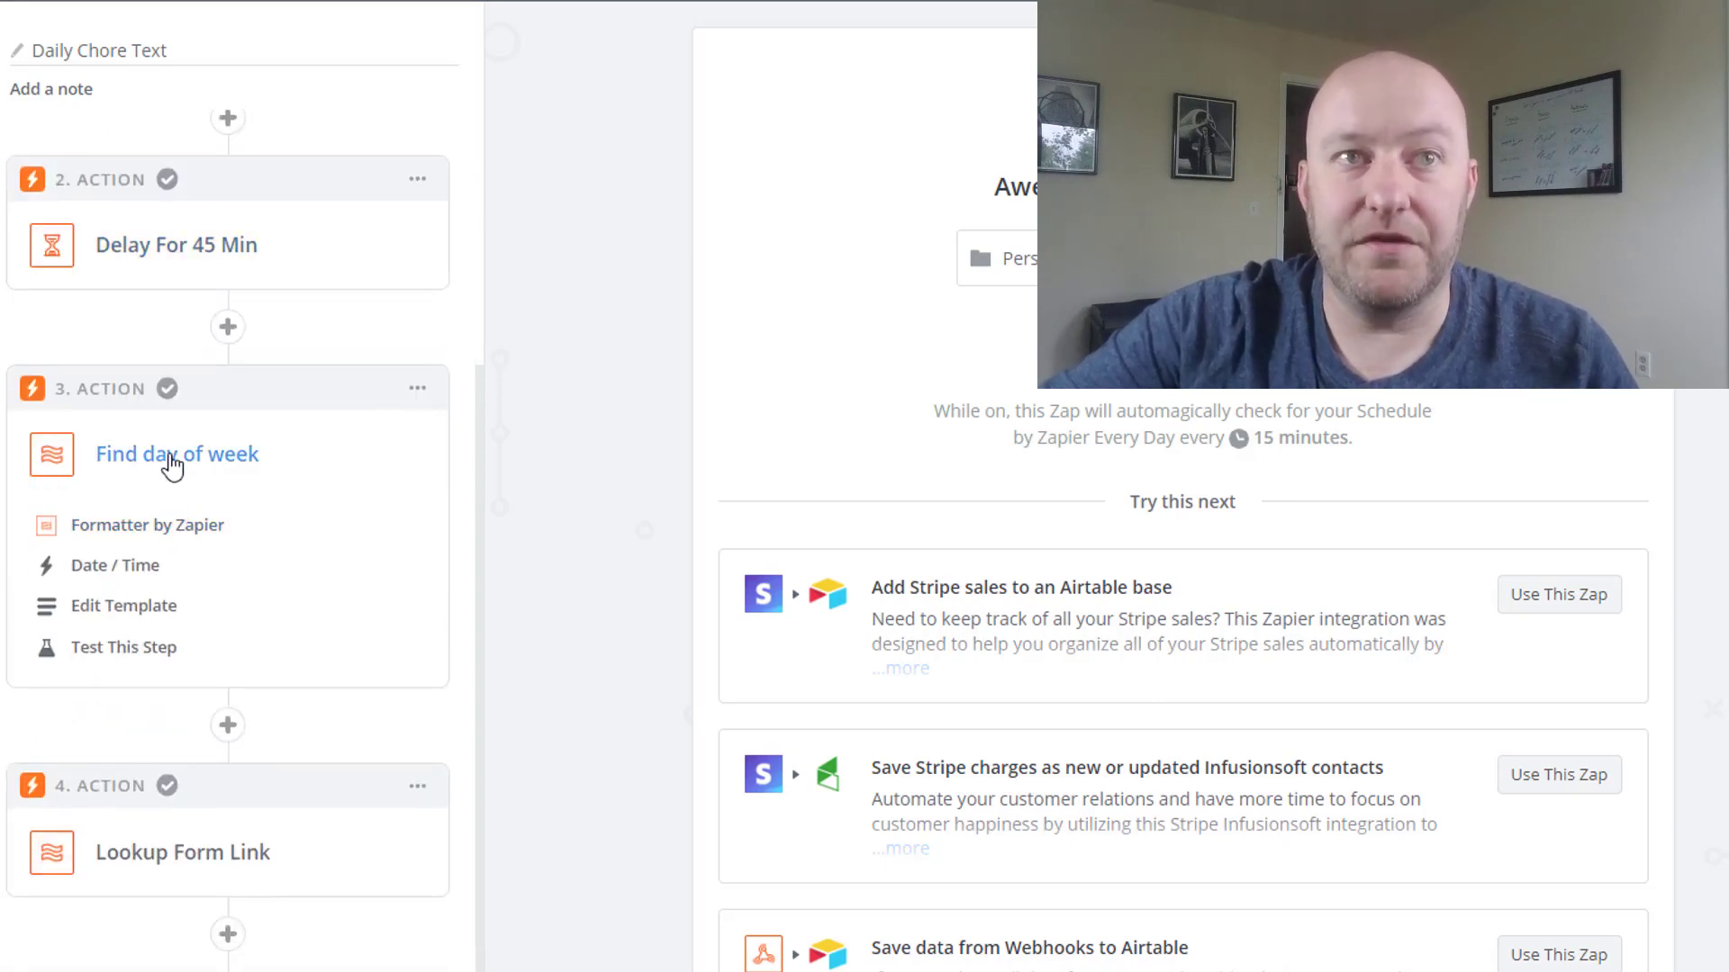
click(119, 615)
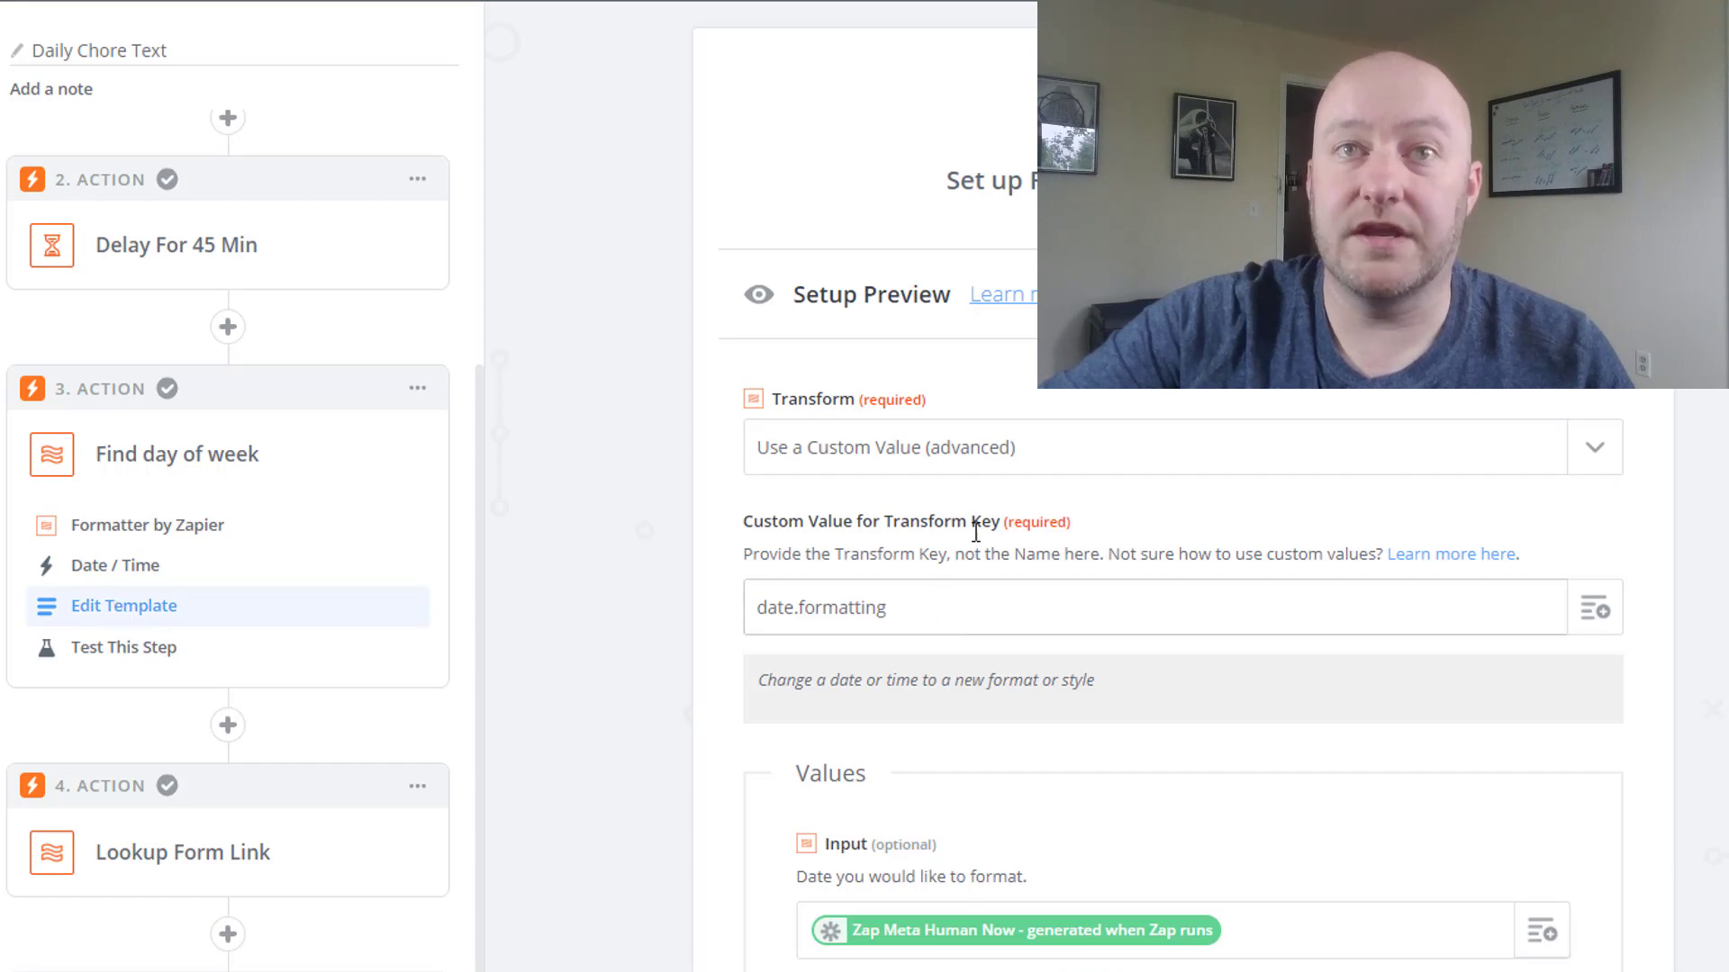
scroll(705, 452, down, 3)
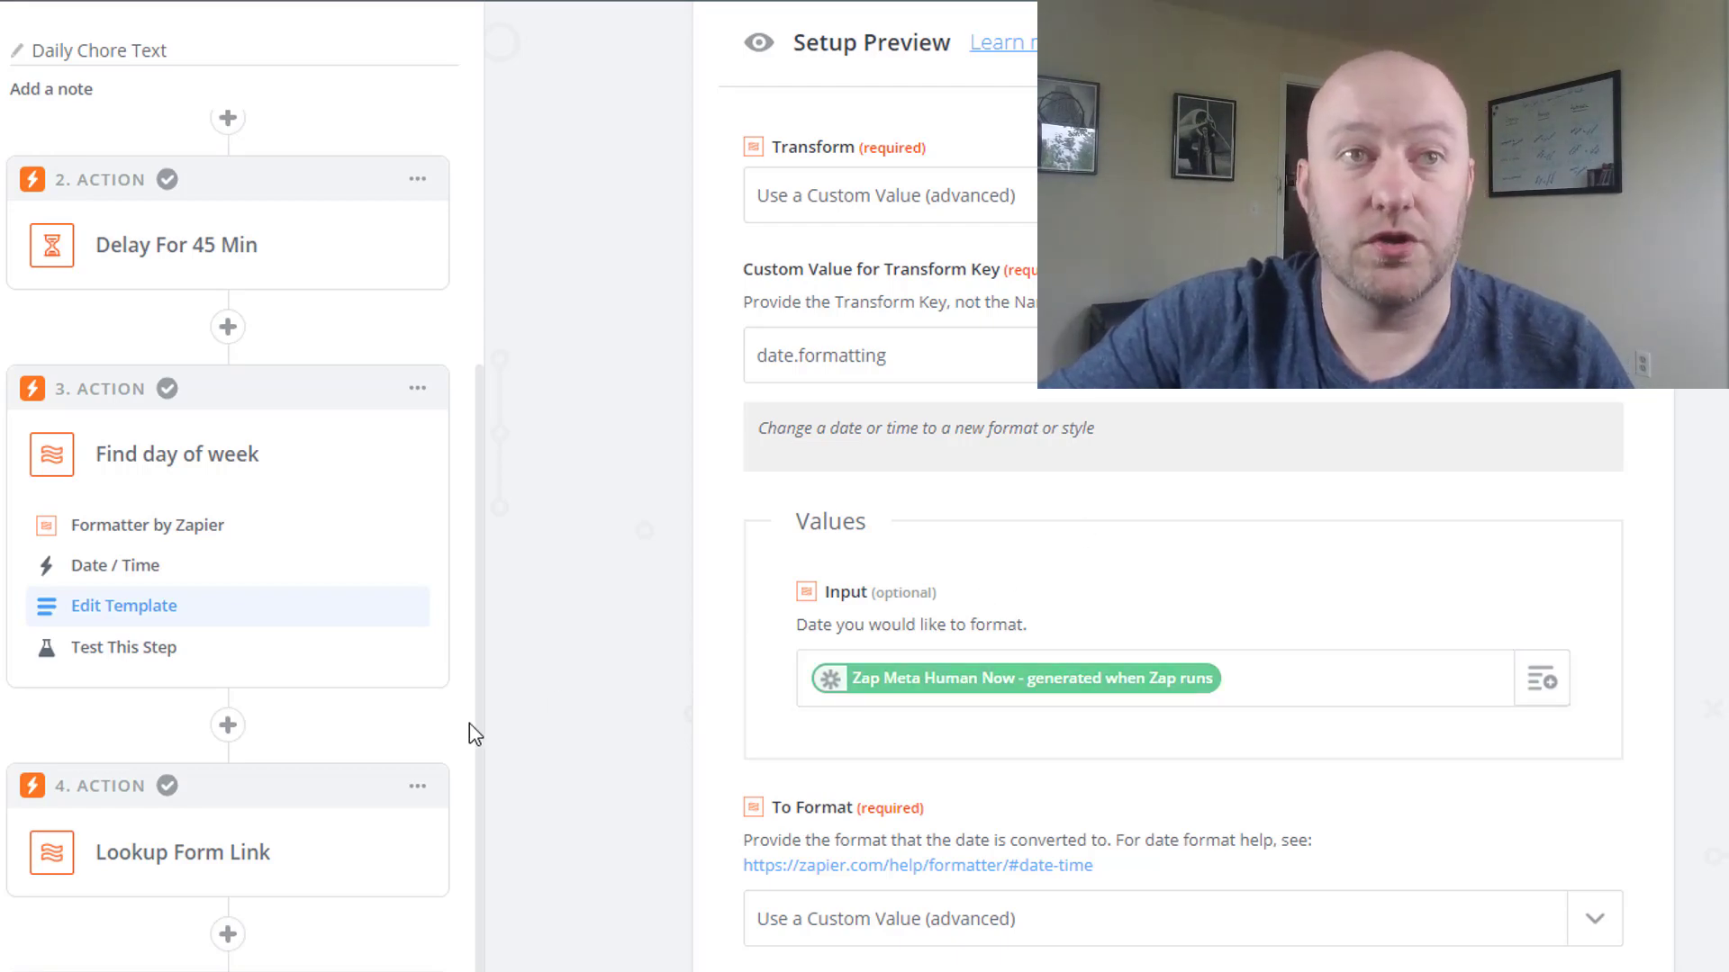
scroll(294, 741, down, 1)
Step: Open step 4 Lookup Form Link's template matching each weekday to its Airtable form link
click(200, 737)
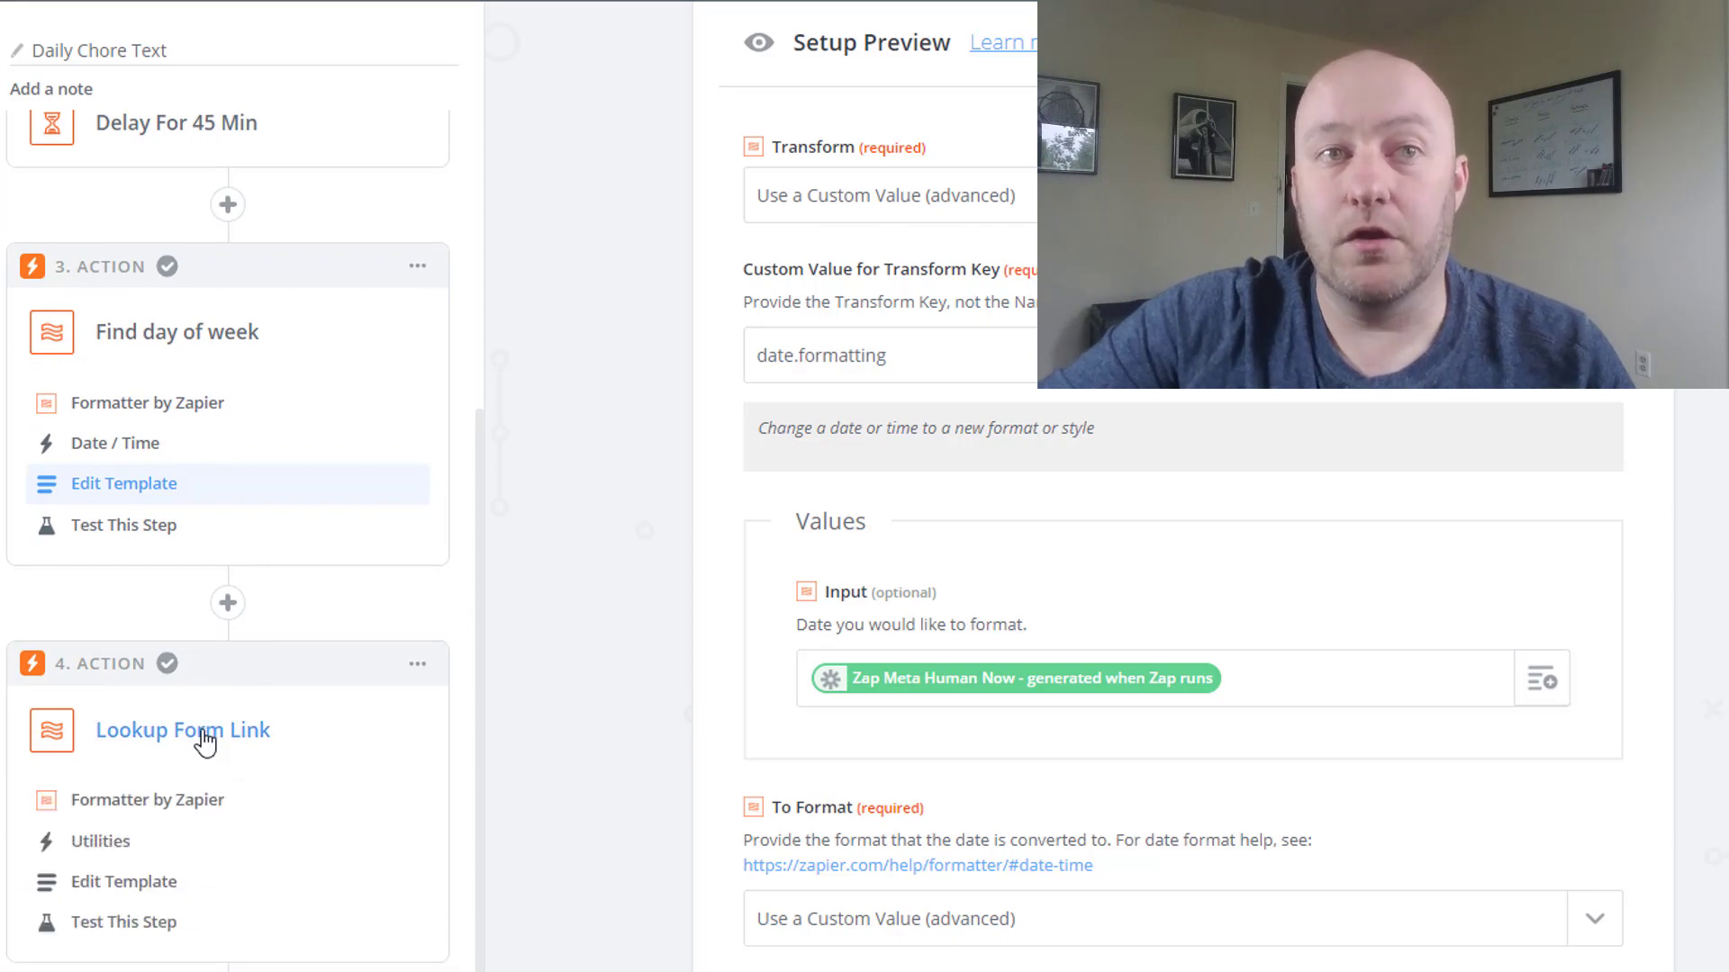
click(165, 891)
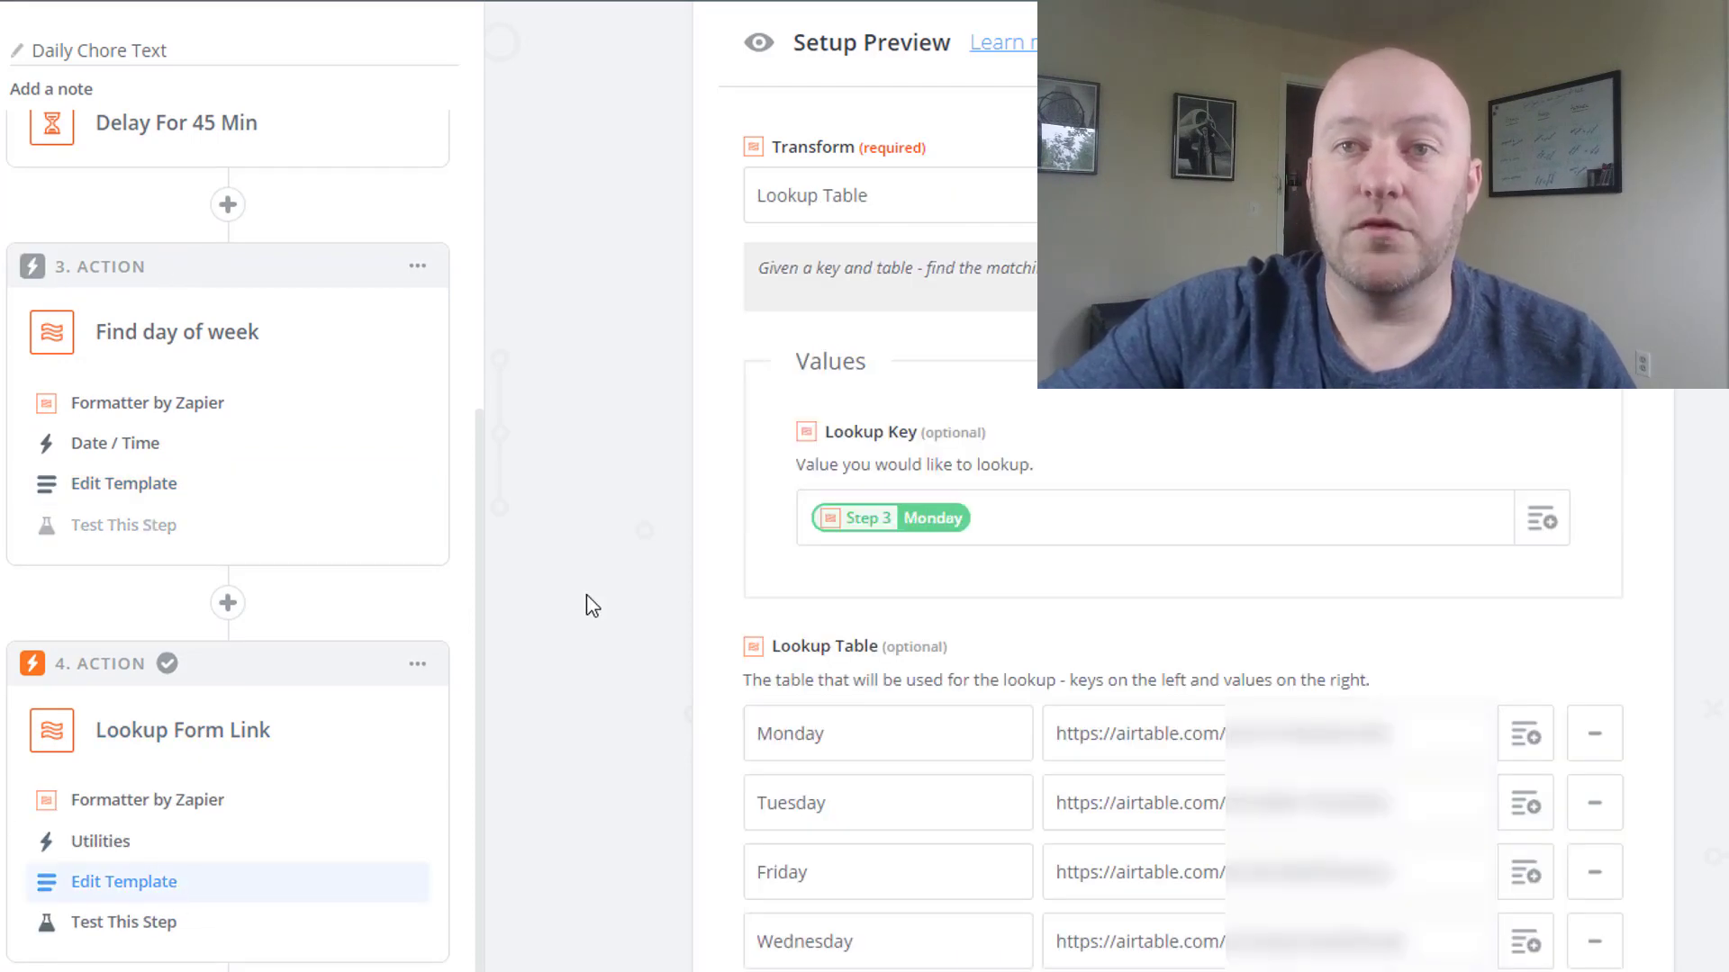
scroll(695, 495, down, 5)
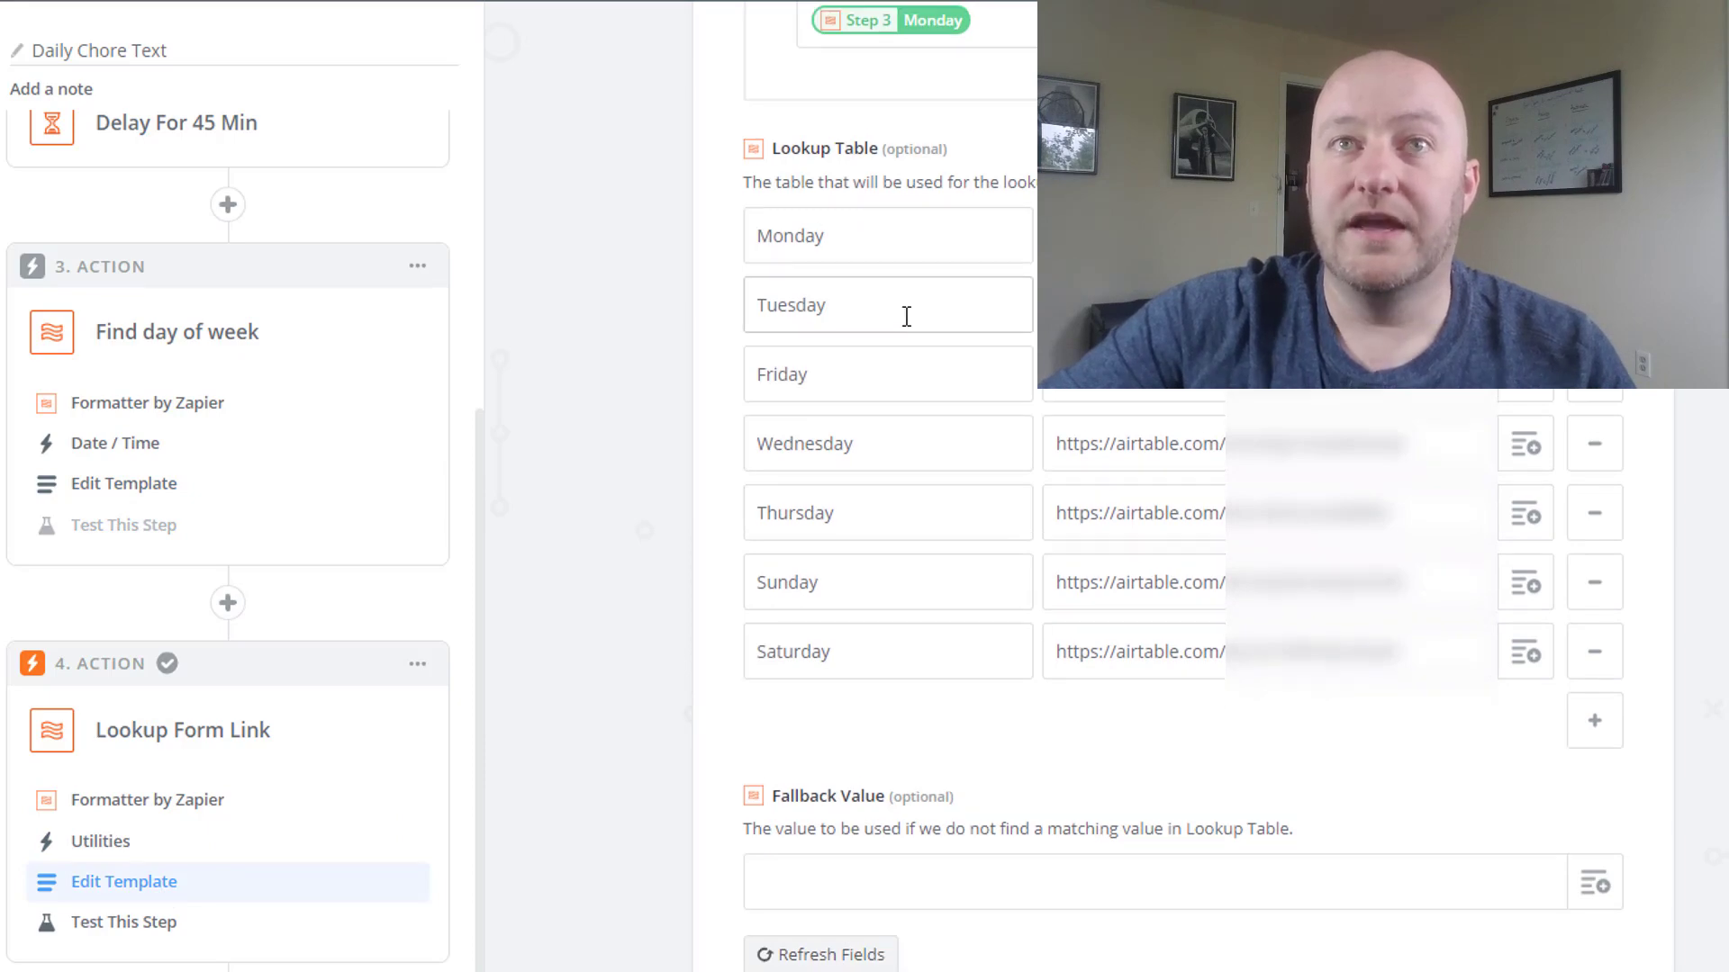
scroll(903, 316, up, 1)
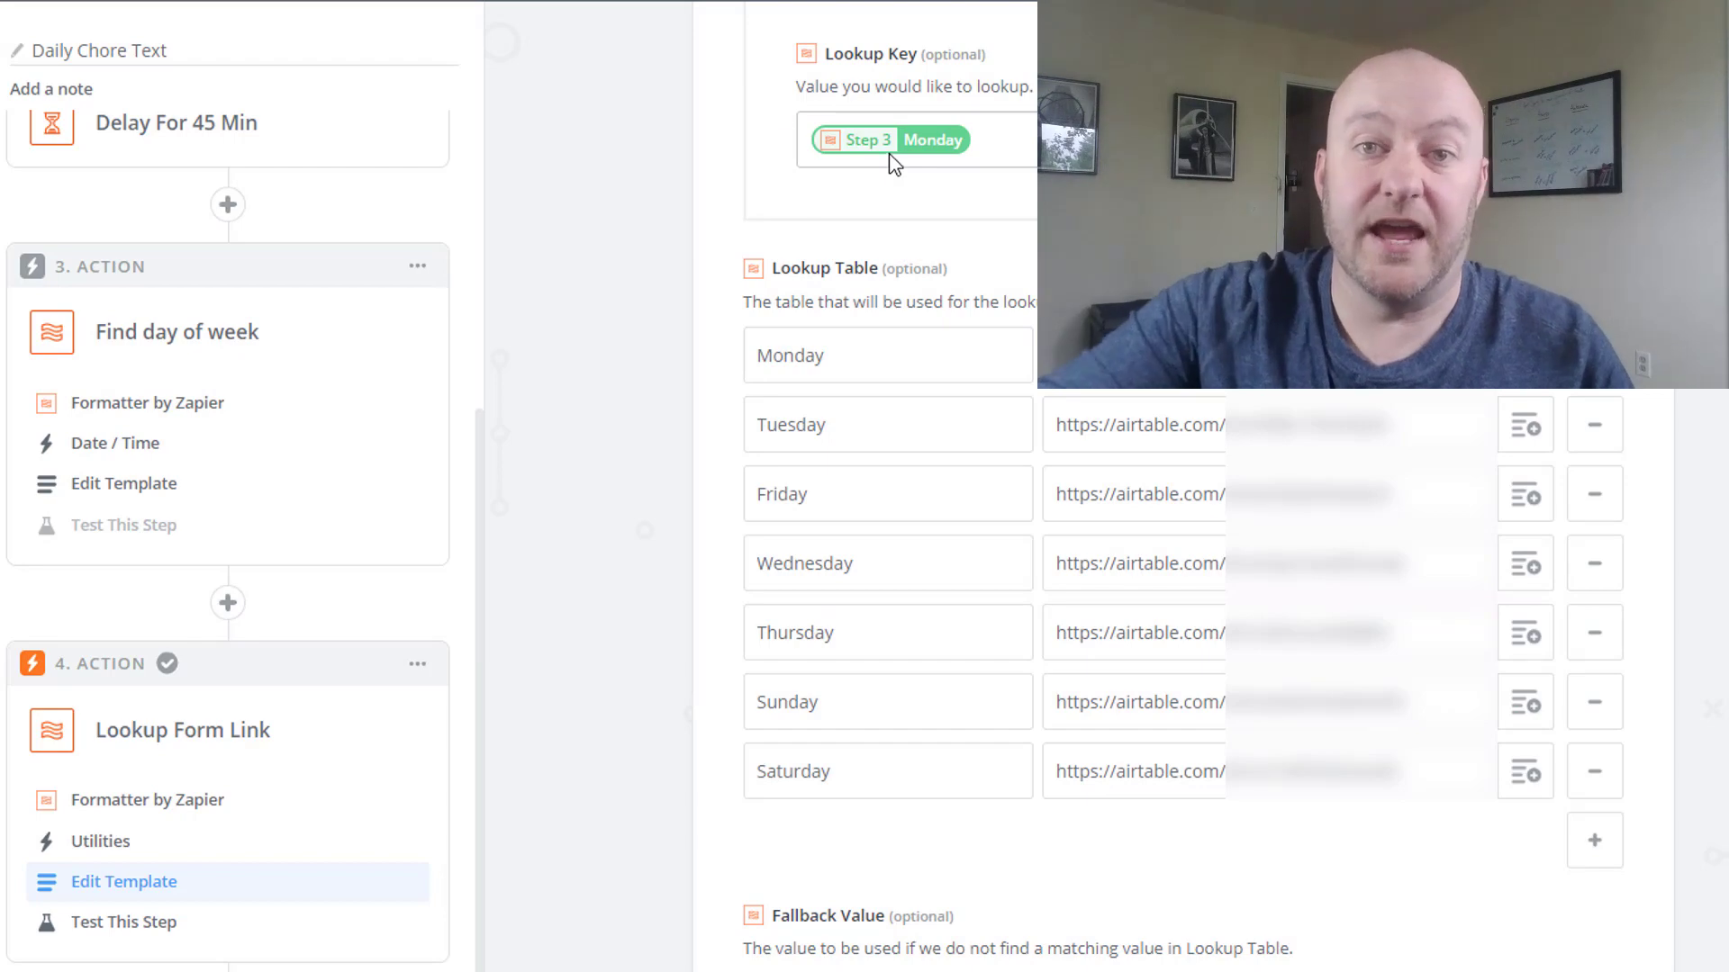
scroll(498, 585, down, 2)
scroll(450, 601, down, 2)
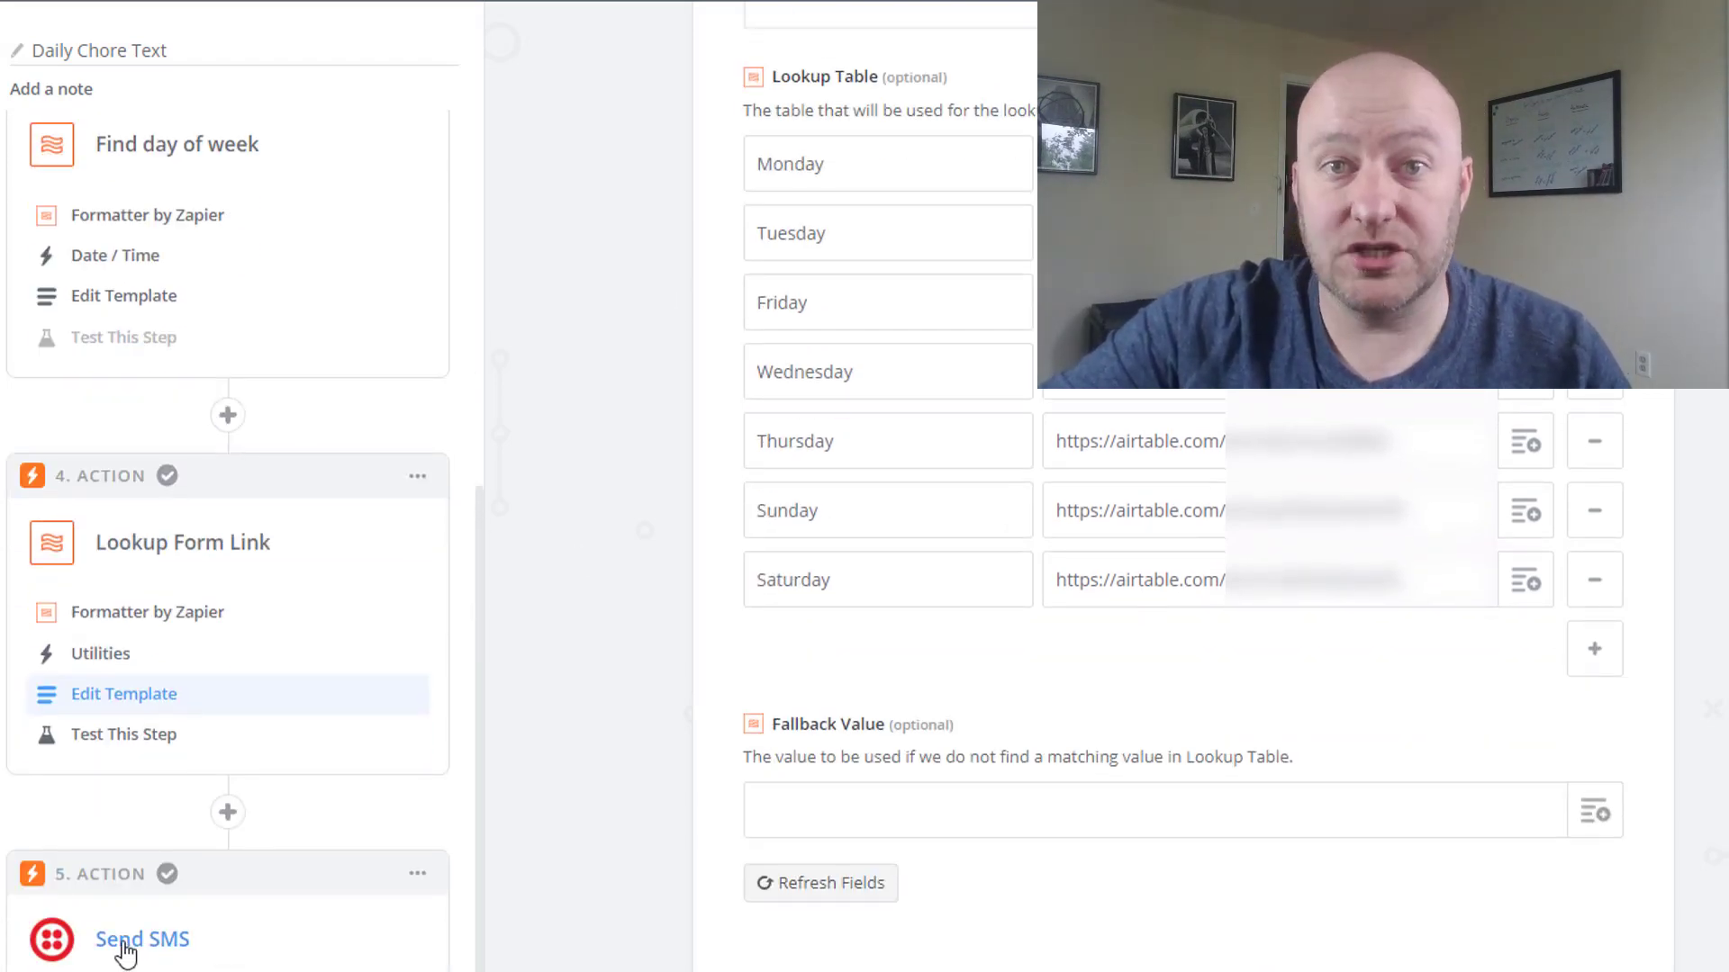
Step: Expand step 5 Send SMS and open its template showing the message with the Step 4 link
click(126, 946)
click(114, 914)
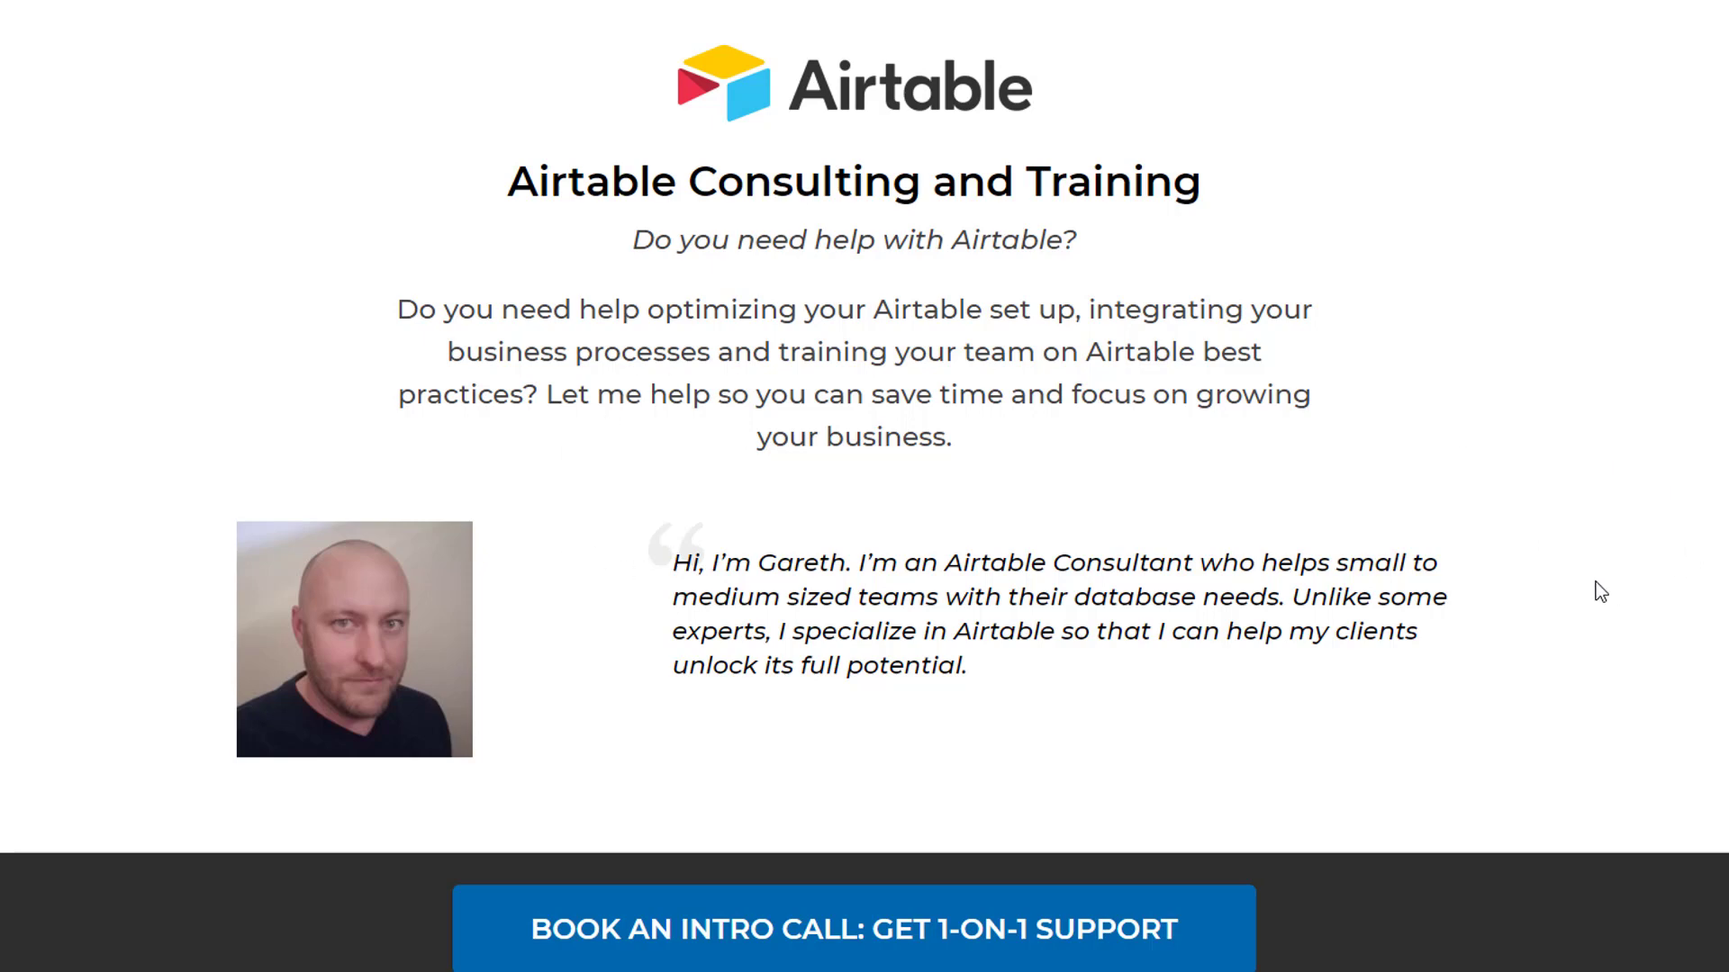
scroll(1596, 582, down, 10)
scroll(1596, 582, down, 10)
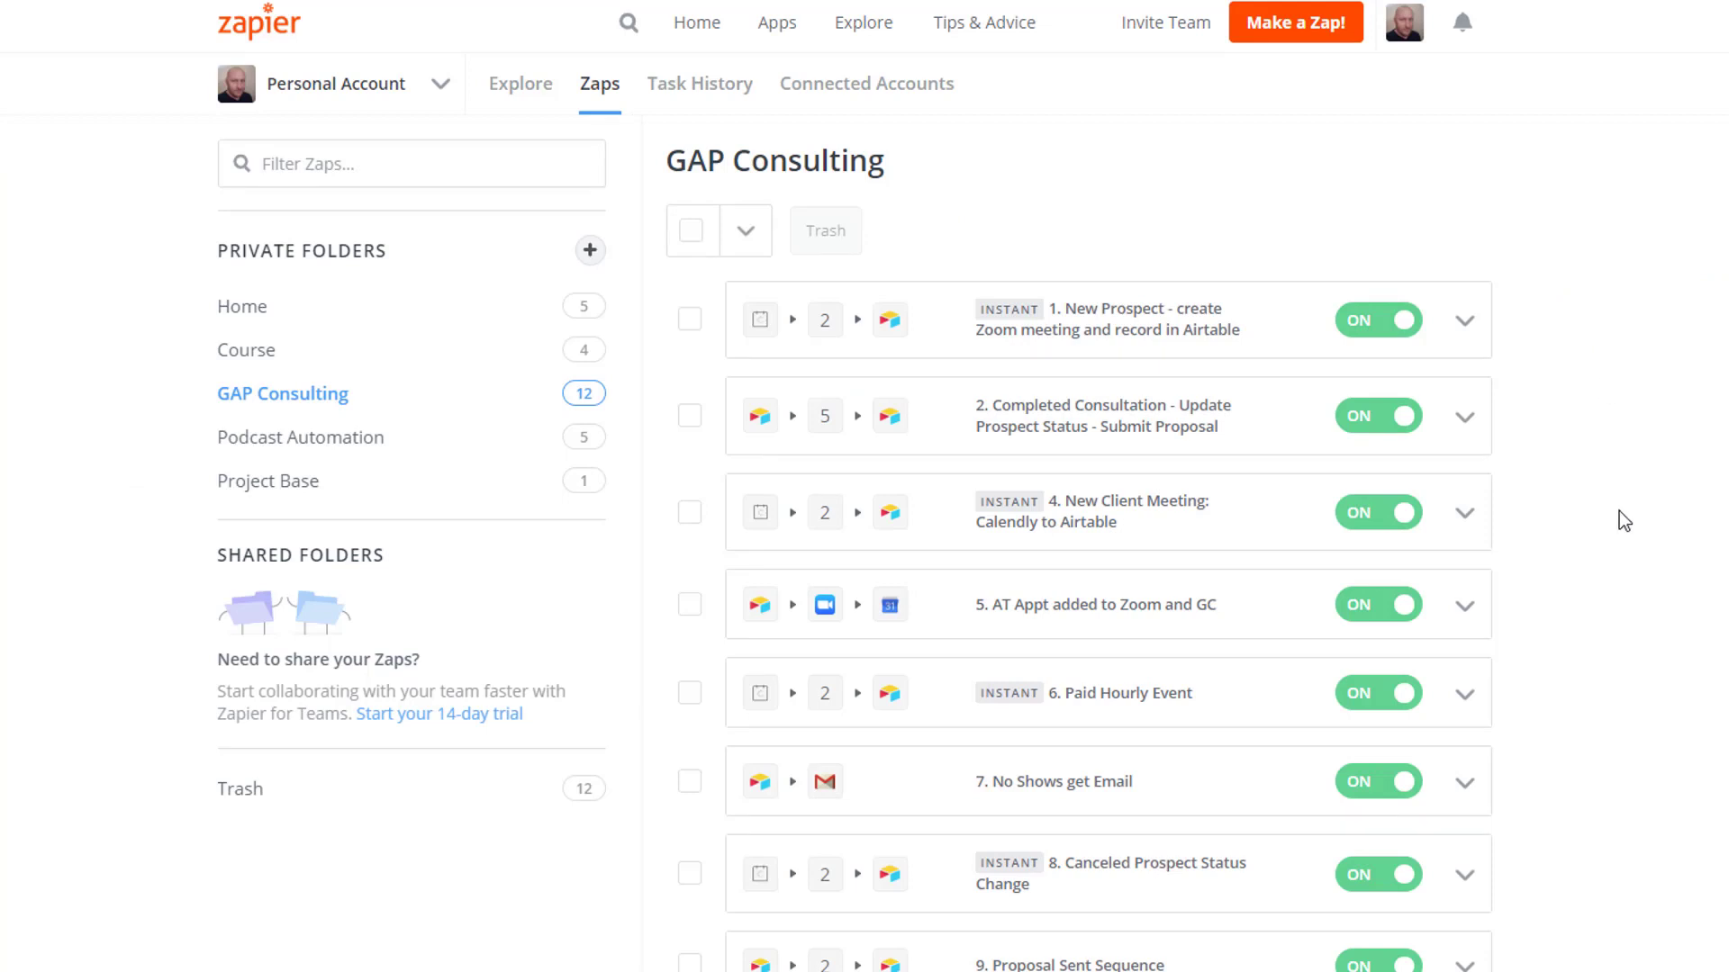
Step: Scroll the GAP Consulting folder's zaps down to Proposal Sent Sequence and Create Proposal
scroll(1619, 512, down, 1)
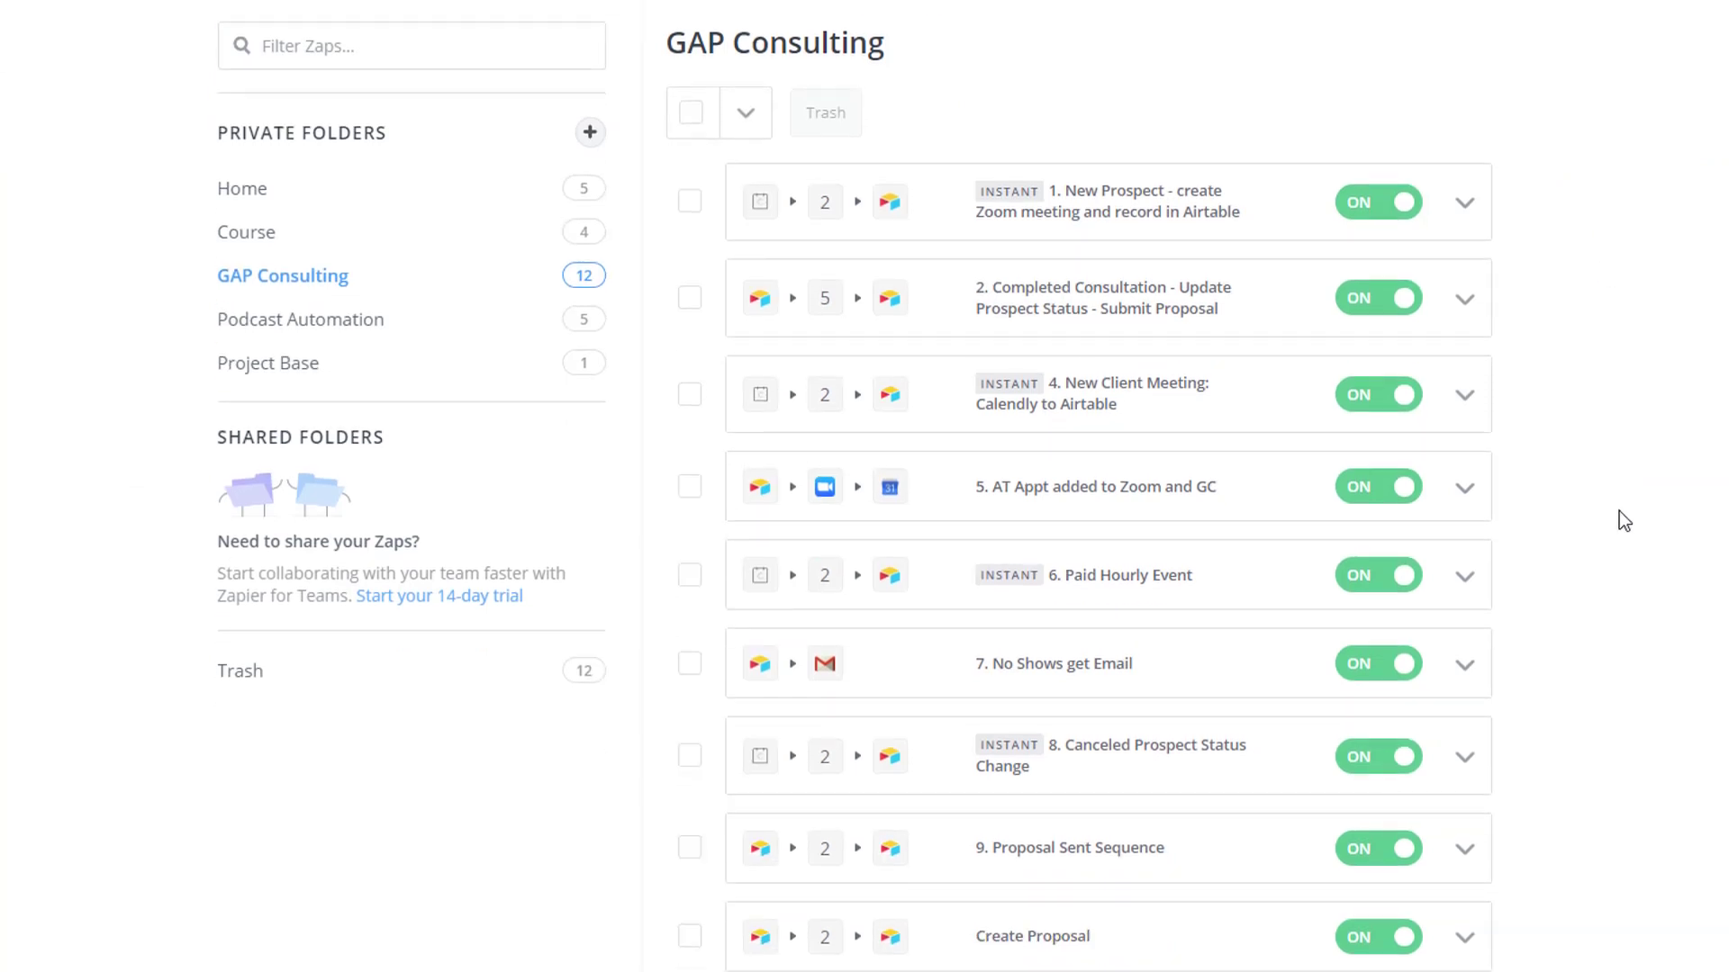